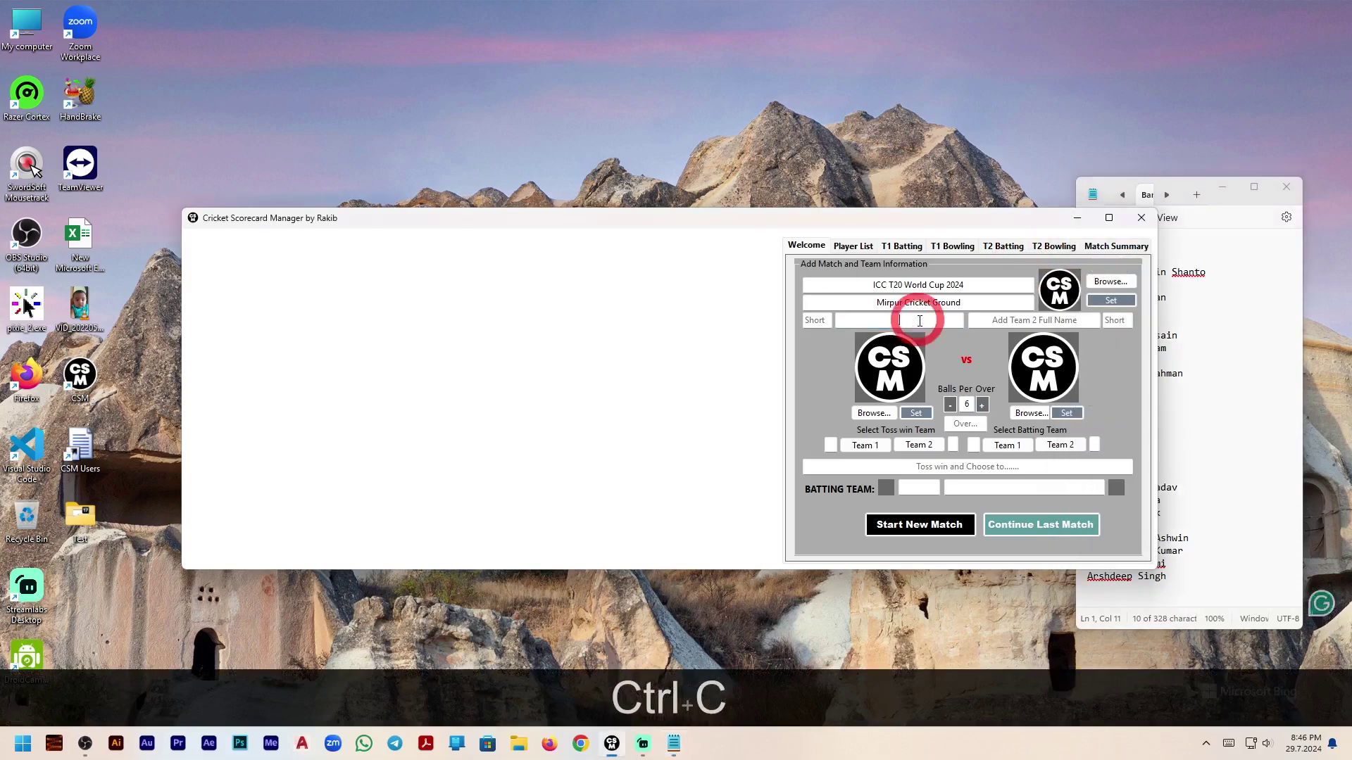
- Enter Bangladesh as the first team with short name BAN, and India as the second team with short name IND
type("Bangladesh")
left_click_drag(915, 230, 764, 228)
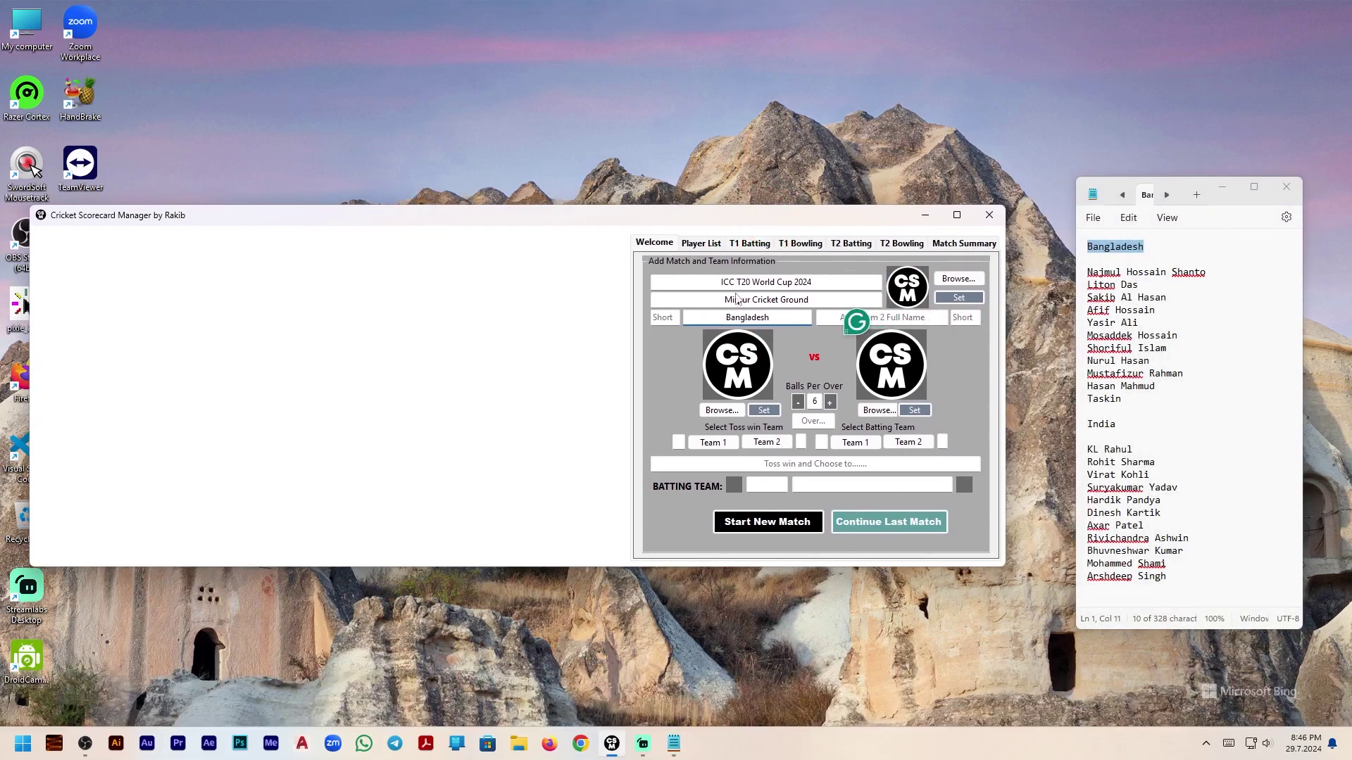
double_click(1101, 423)
key("ctrl+c")
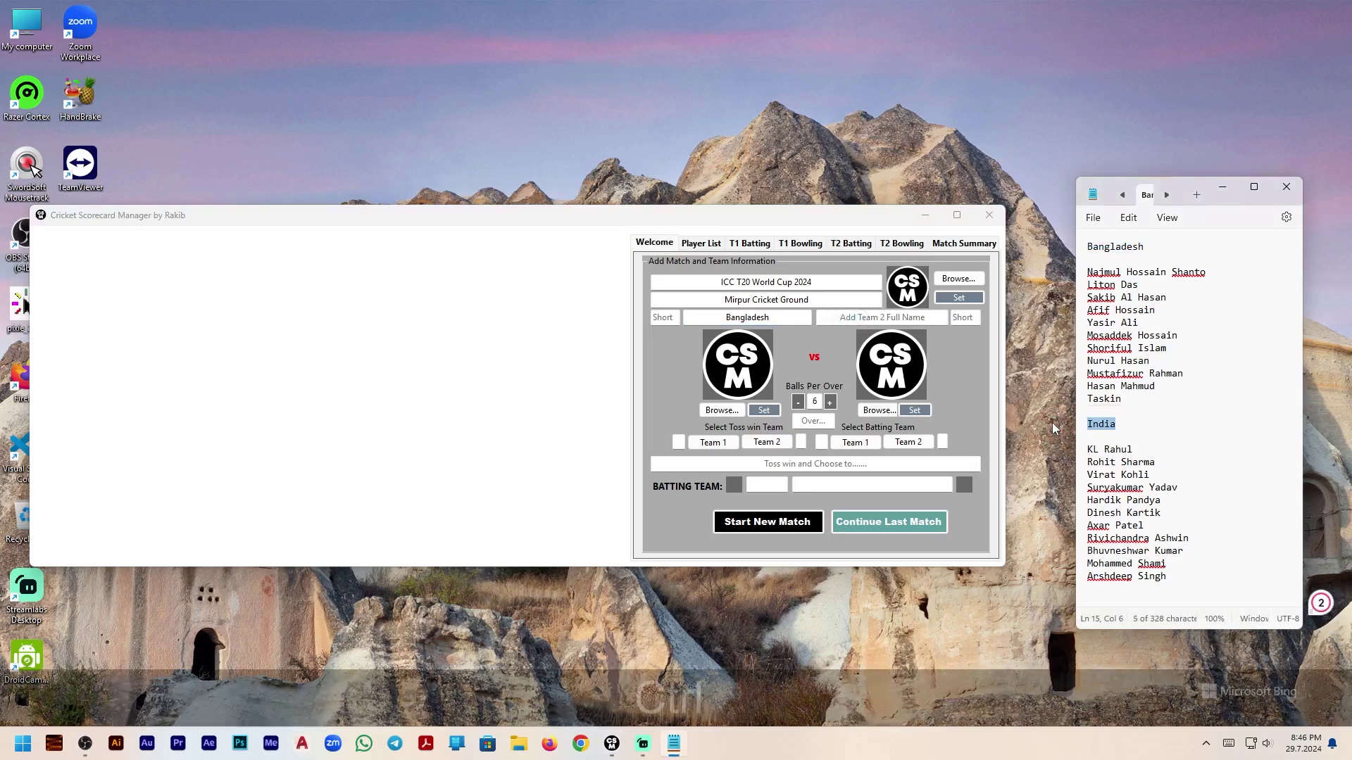
left_click(845, 317)
key("ctrl+v")
left_click(901, 319)
left_click(971, 318)
type("IND")
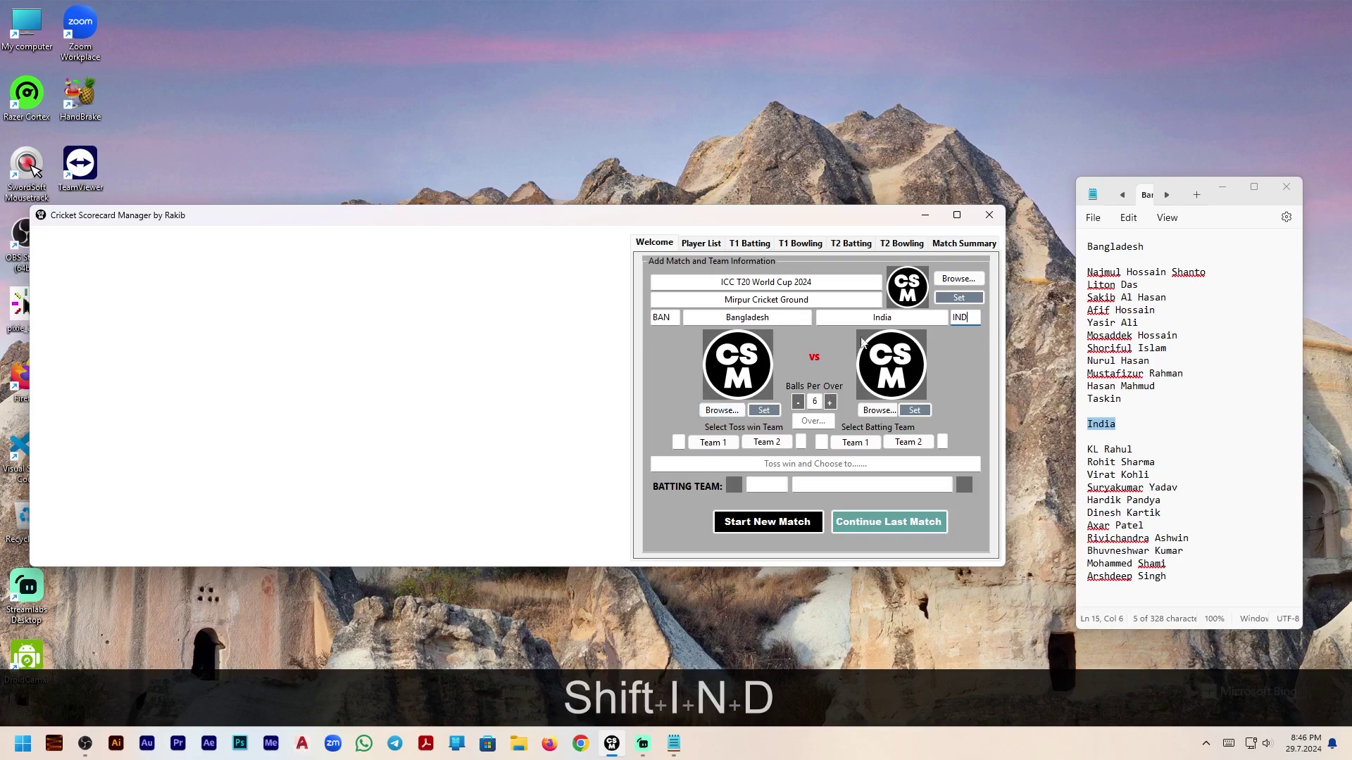
- Load Bangladesh_Cricket_Board_Logo.svg.png as the Team 1 logo and Cricket_India_Crest.svg.png as the Team 2 logo
left_click(721, 411)
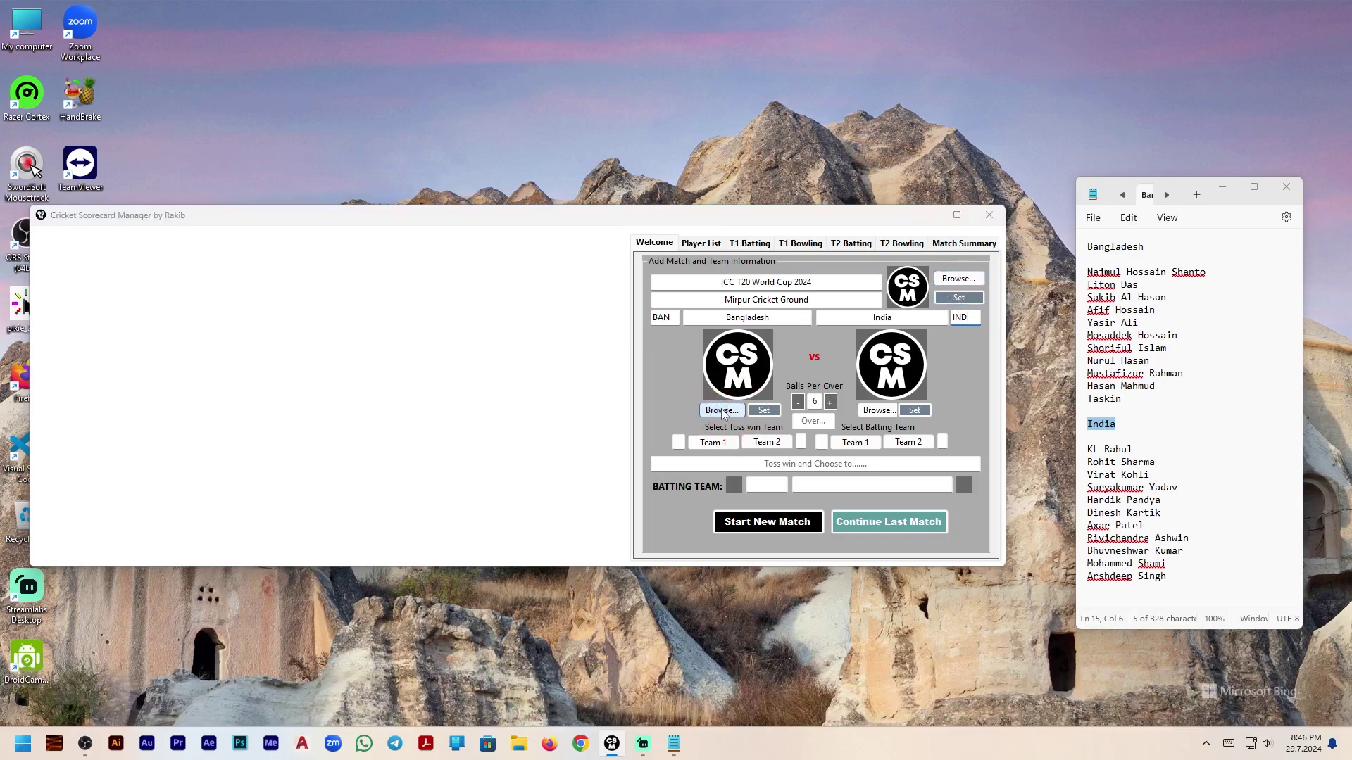
left_click(289, 267)
double_click(504, 345)
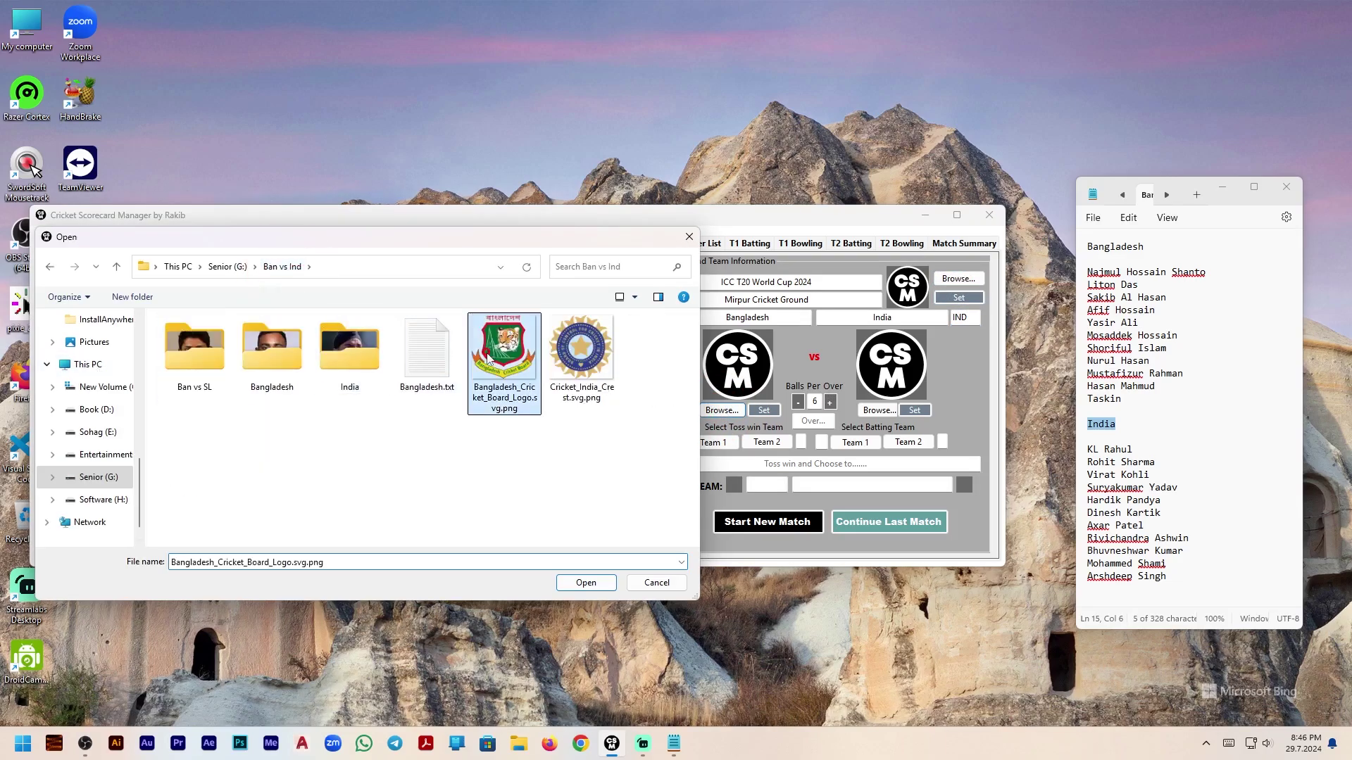
left_click(879, 410)
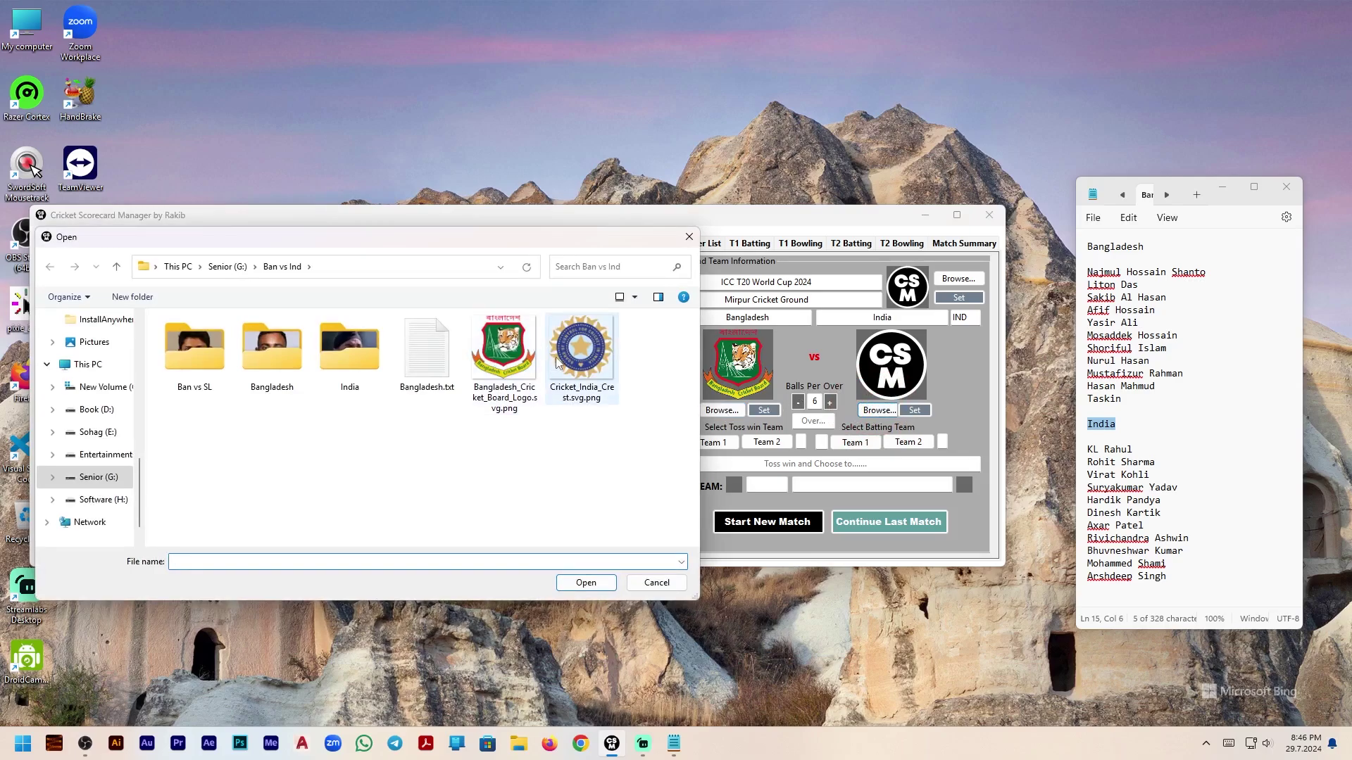
double_click(578, 361)
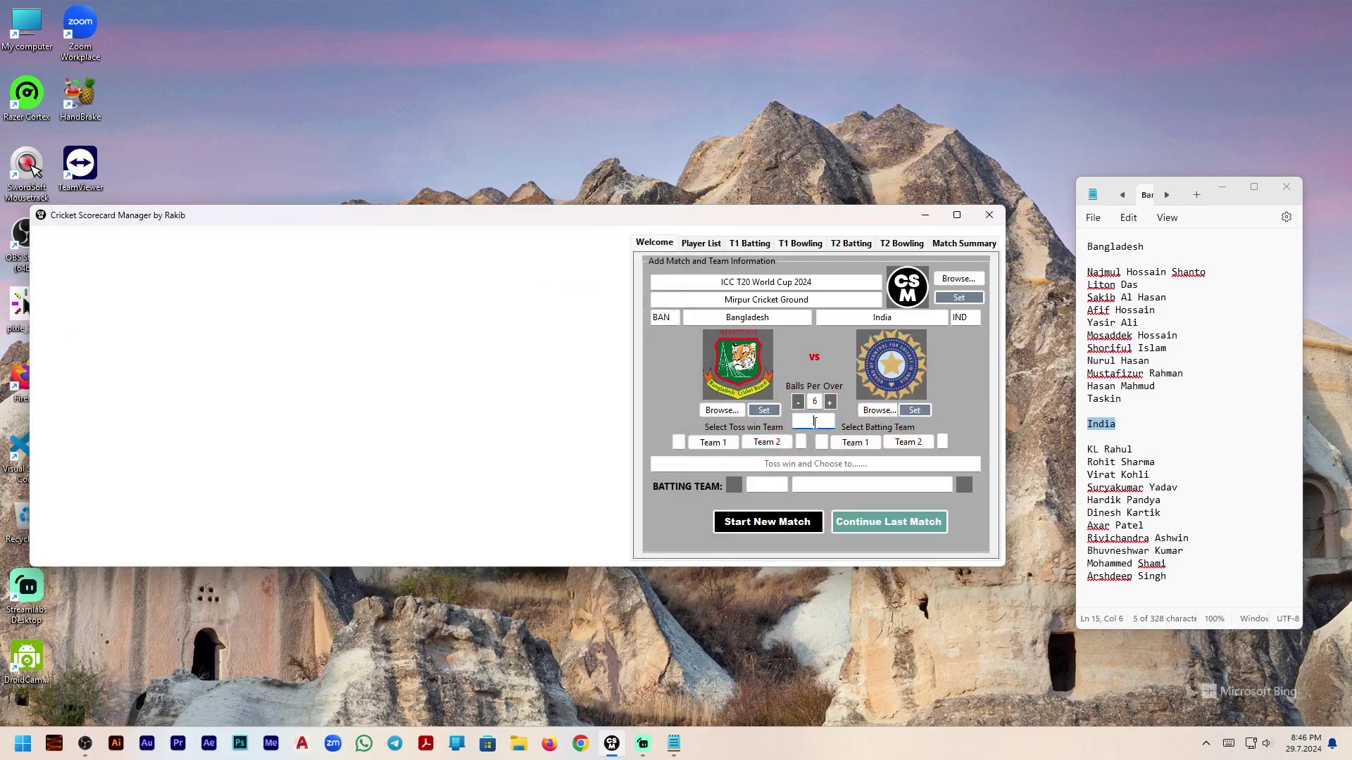
- Set the match to 20 overs and choose Team 1 as both toss winner and batting team
type("20")
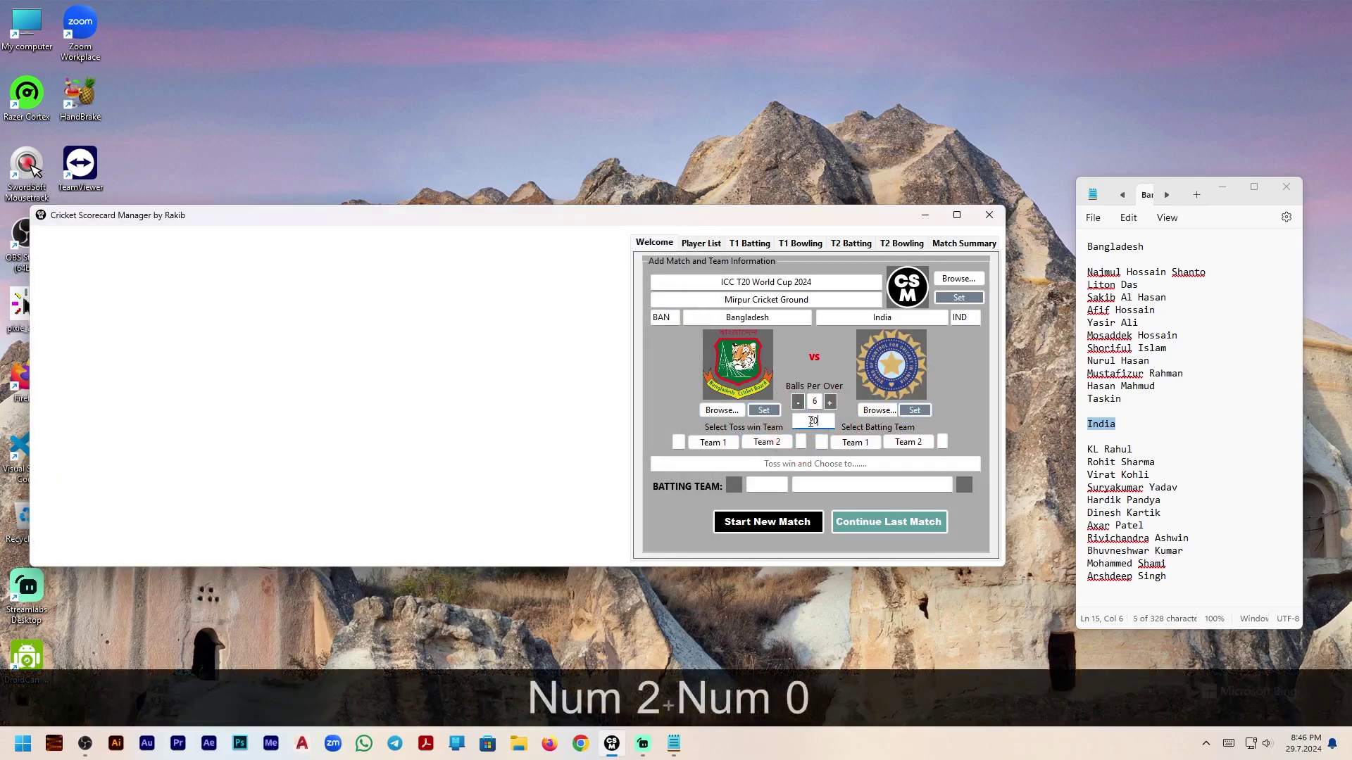
left_click(711, 444)
left_click(856, 446)
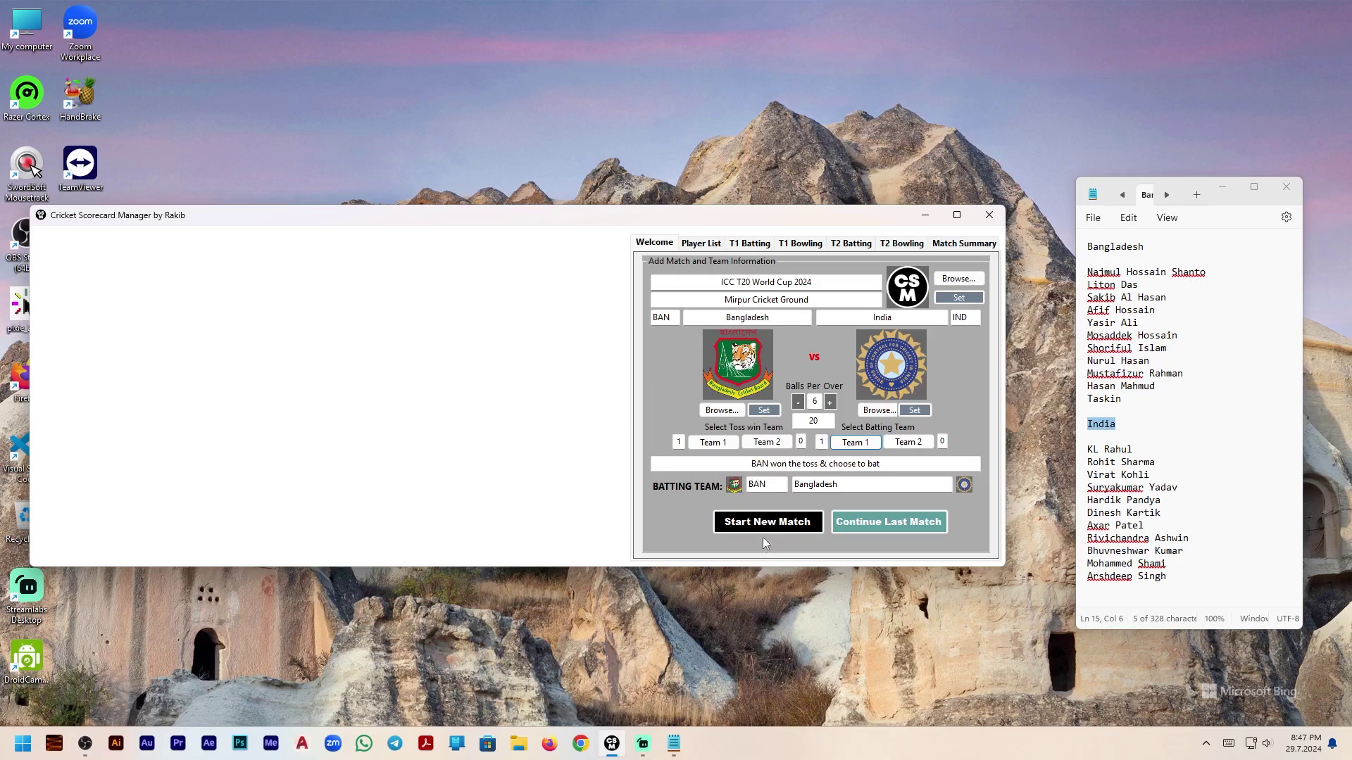
- In the player list, copy Shanto and Liton Das from the text notes into the first two Team 1 rows
left_click(701, 243)
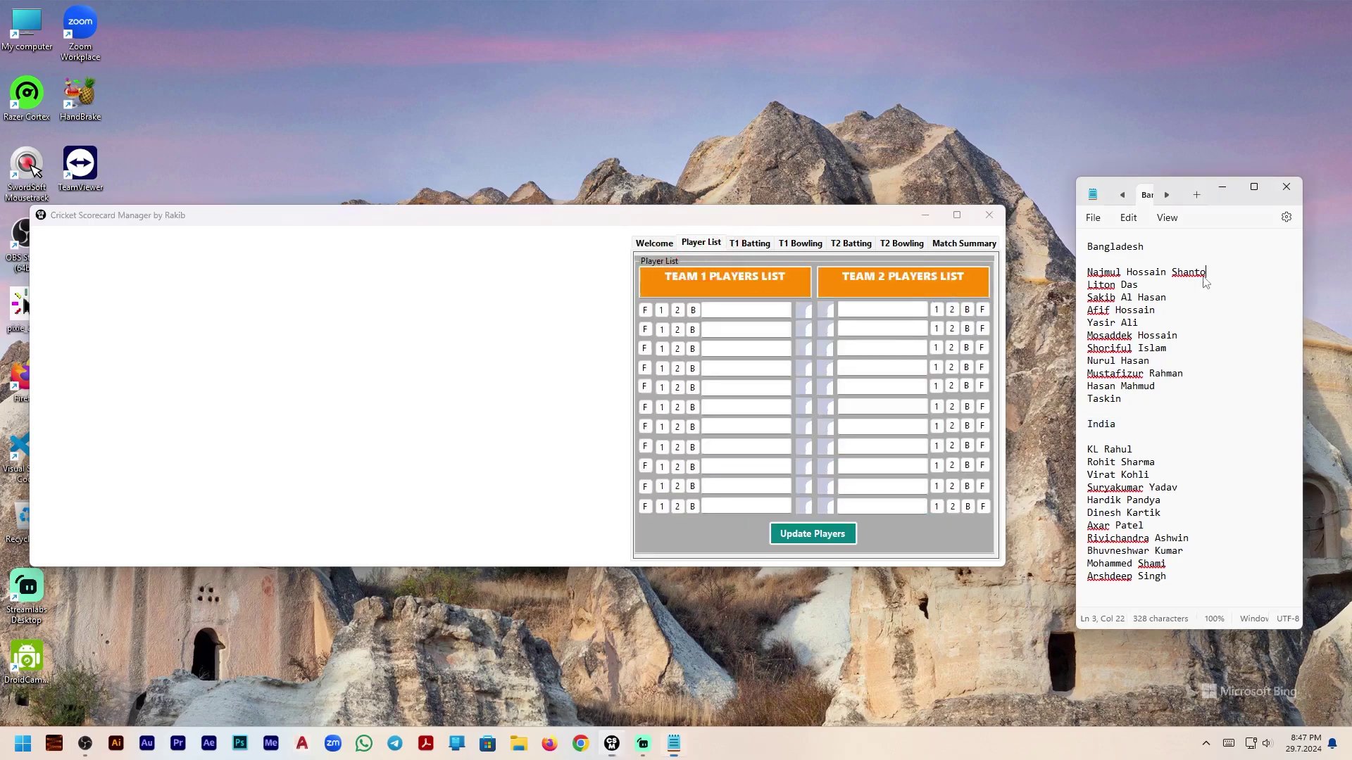
left_click_drag(1224, 276, 1169, 276)
key("ctrl+c")
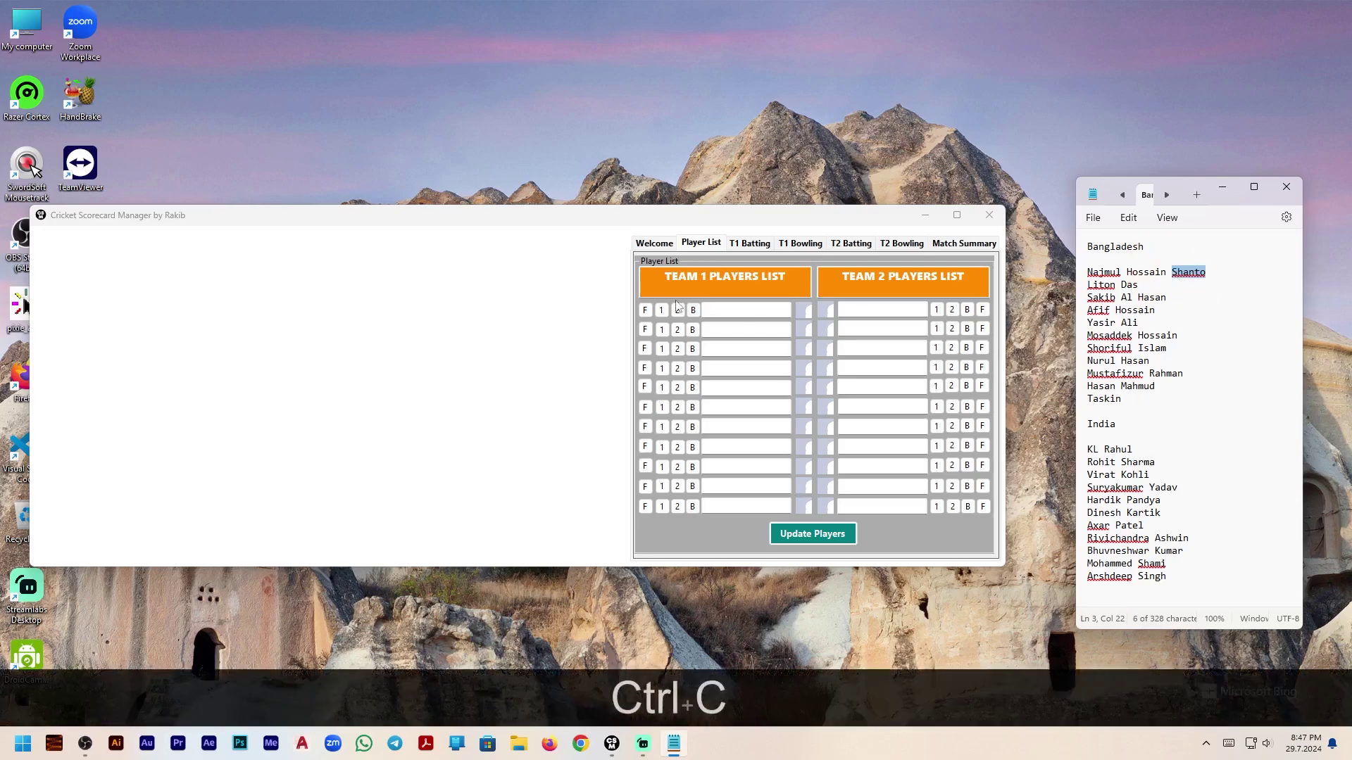
left_click(718, 310)
key("ctrl+v")
left_click_drag(1087, 284, 1138, 285)
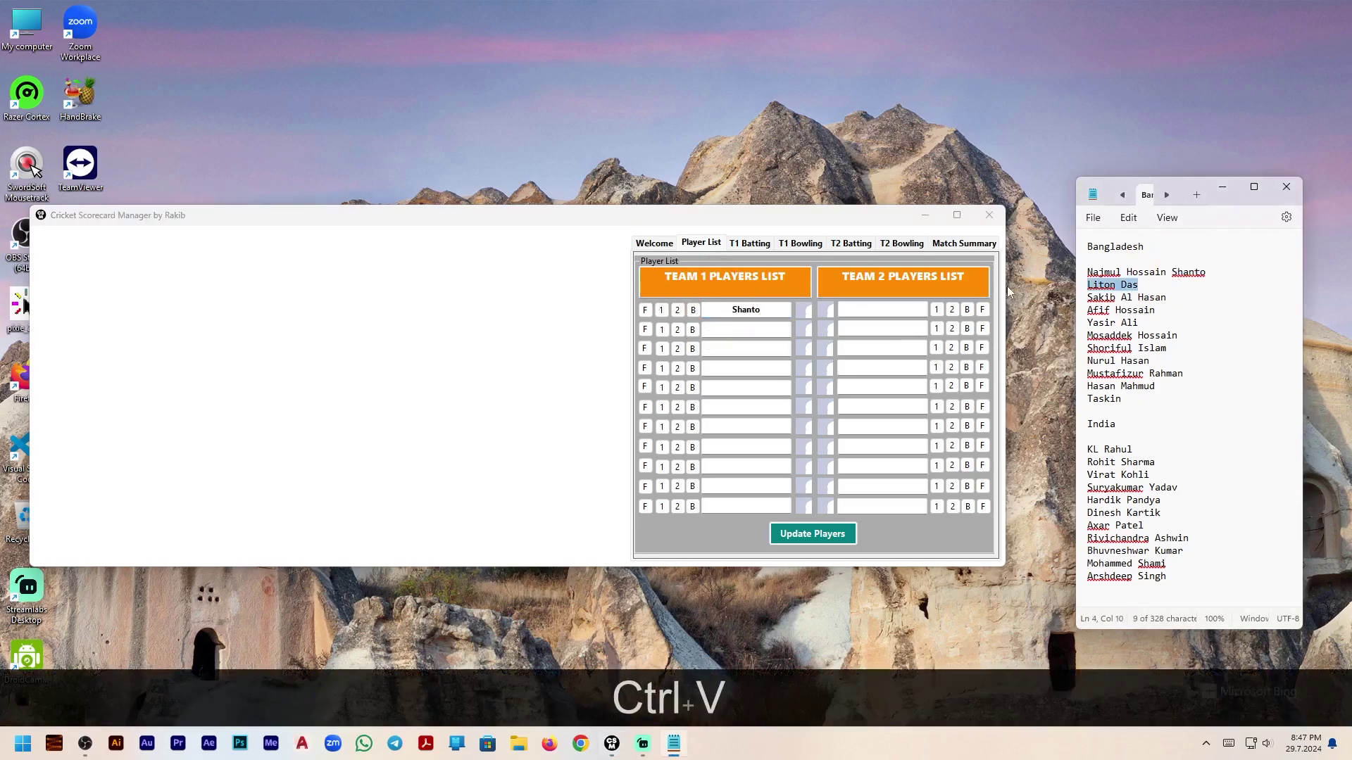
key("ctrl+c")
left_click(757, 328)
key("ctrl+v")
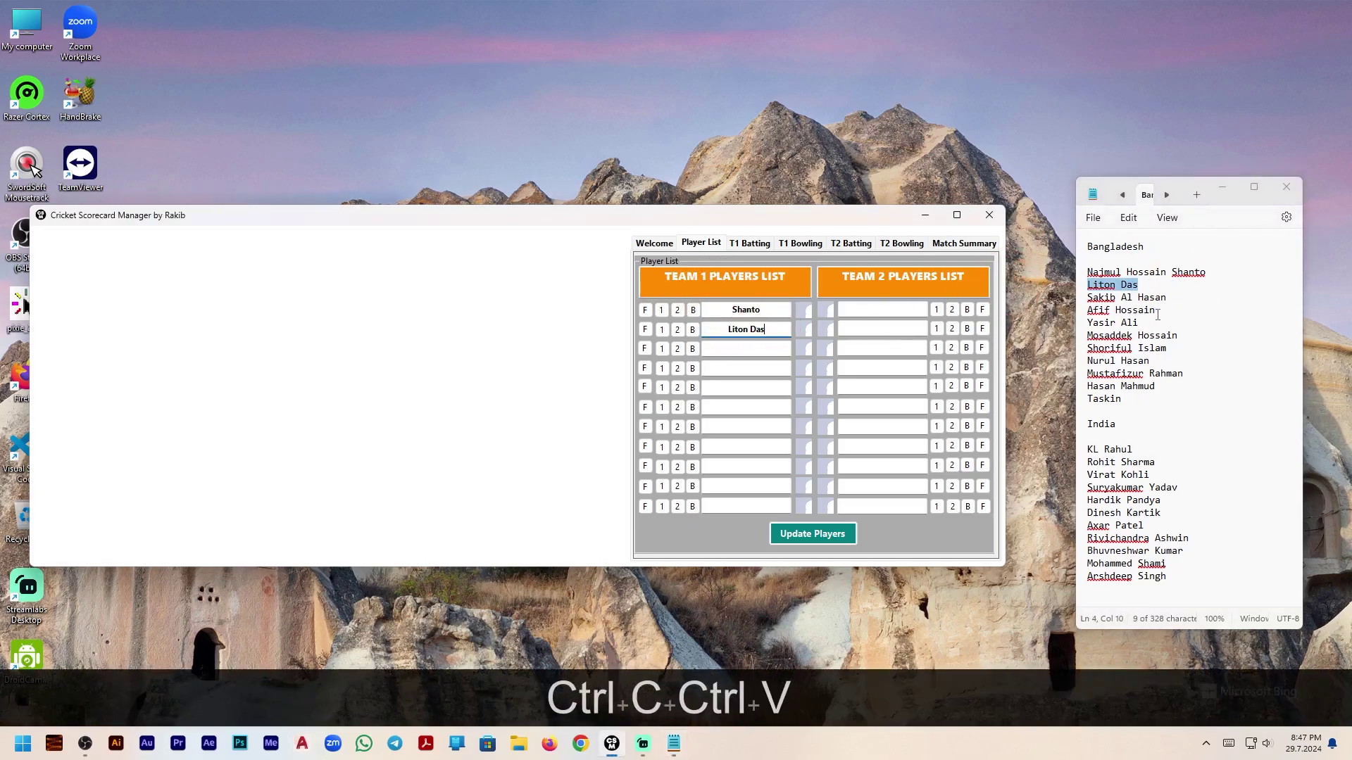
- Copy Sakib Al Hasan and Afif Hossain from the notes into the third and fourth Team 1 rows
left_click_drag(1175, 298, 1081, 299)
key("ctrl+c")
left_click(746, 349)
key("ctrl+v")
left_click_drag(1159, 311, 1086, 323)
key("ctrl+c")
left_click(757, 367)
key("ctrl+v")
- Copy Yasir Ali and Mosaddek Hossain from the notes into the fifth and sixth Team 1 rows
key("ctrl+c")
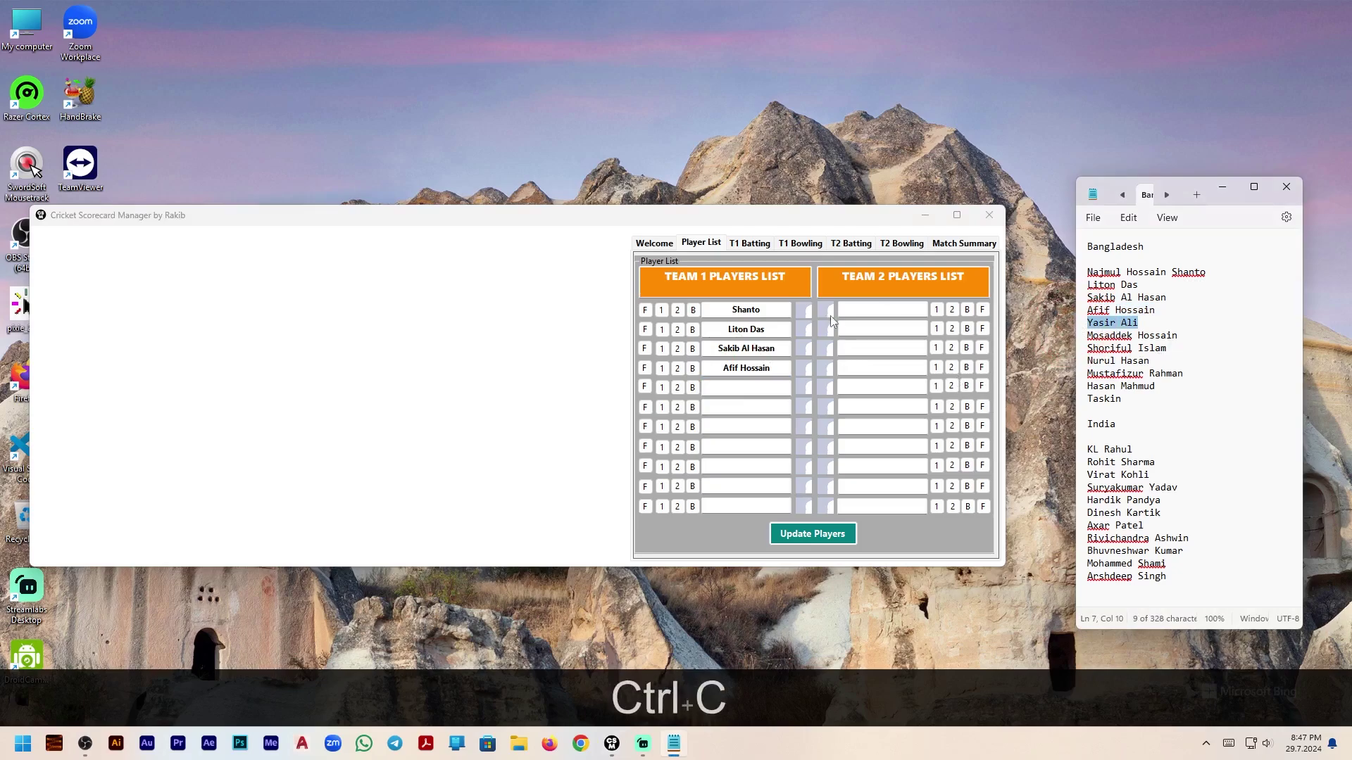
left_click(752, 388)
key("ctrl+v")
left_click_drag(1177, 336, 1087, 336)
key("ctrl+c")
left_click(771, 410)
key("ctrl+v")
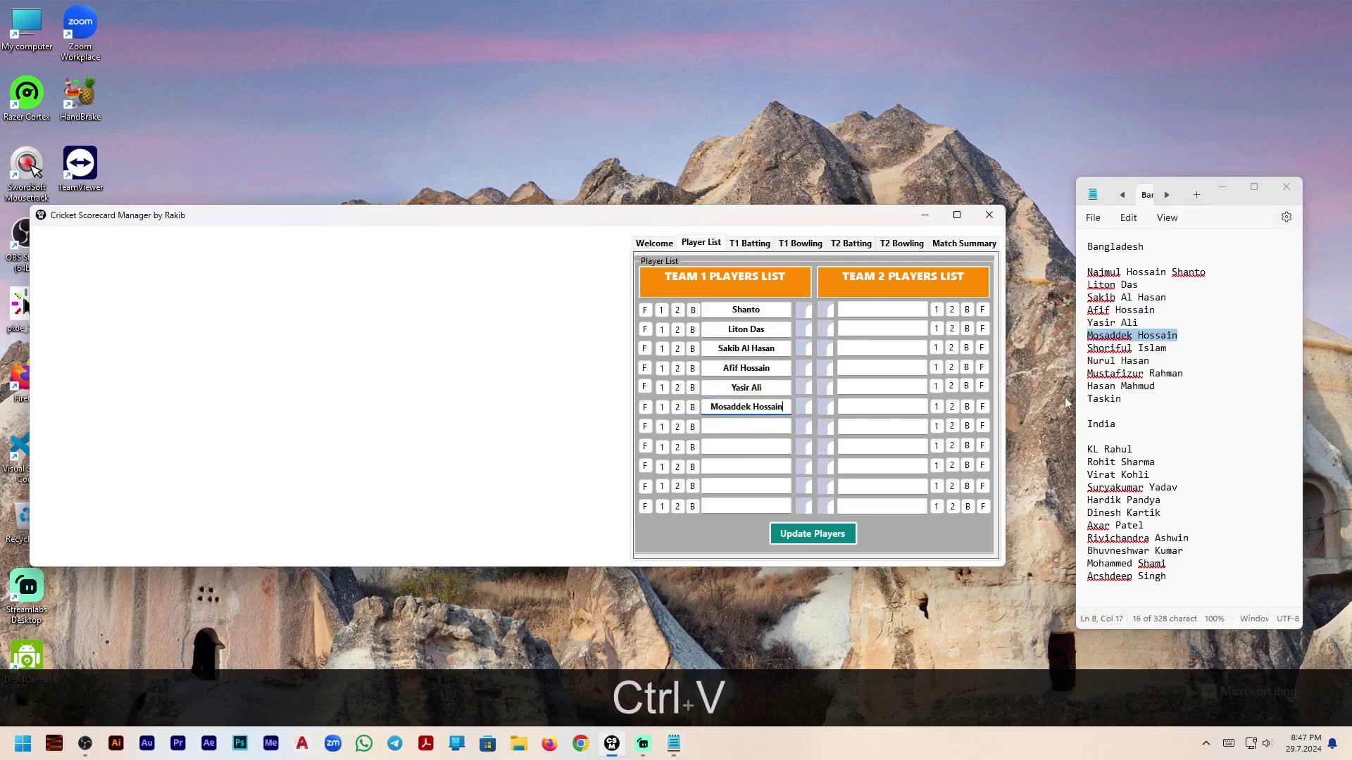
- Copy Shoriful Islam and Nurul Hasan from the notes into the seventh and eighth Team 1 rows
left_click_drag(1172, 350, 1086, 349)
key("ctrl+c")
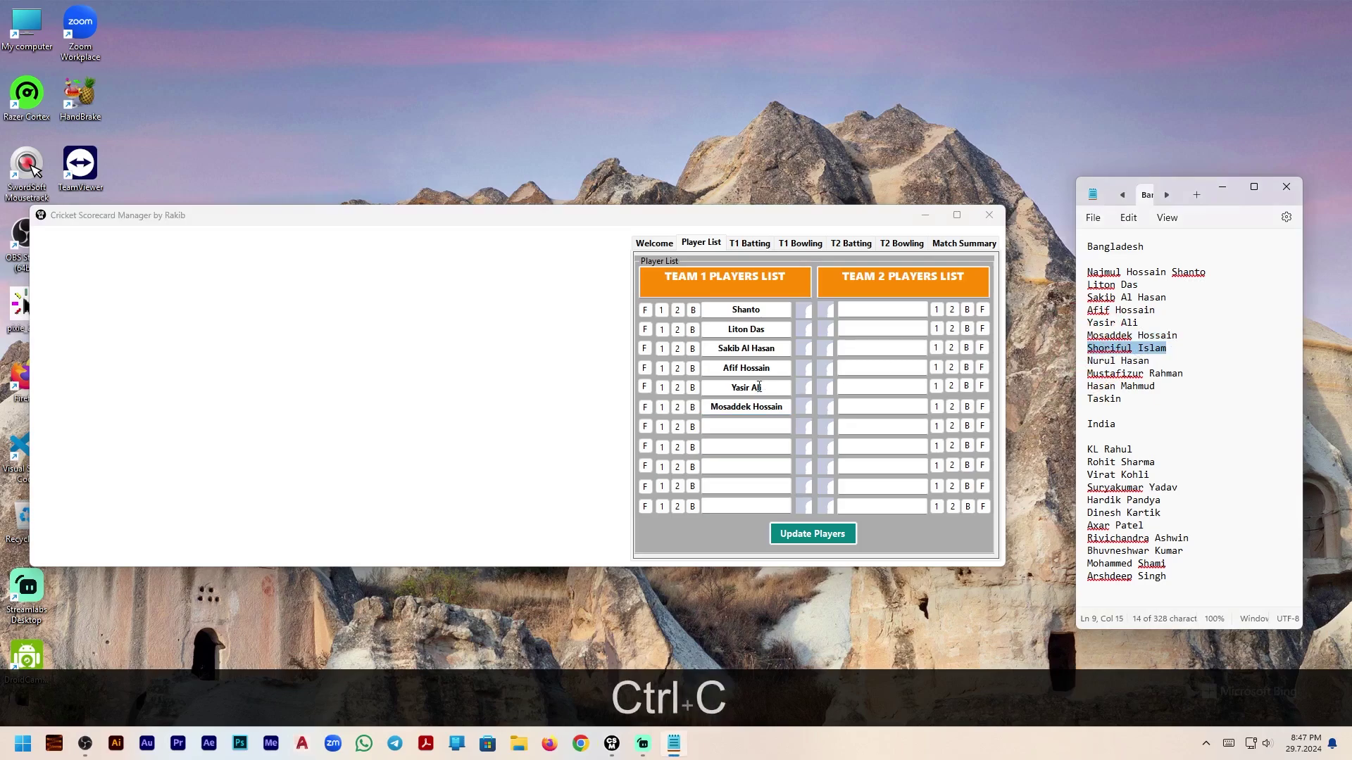
left_click(747, 425)
key("ctrl+v")
left_click_drag(1165, 364, 1086, 361)
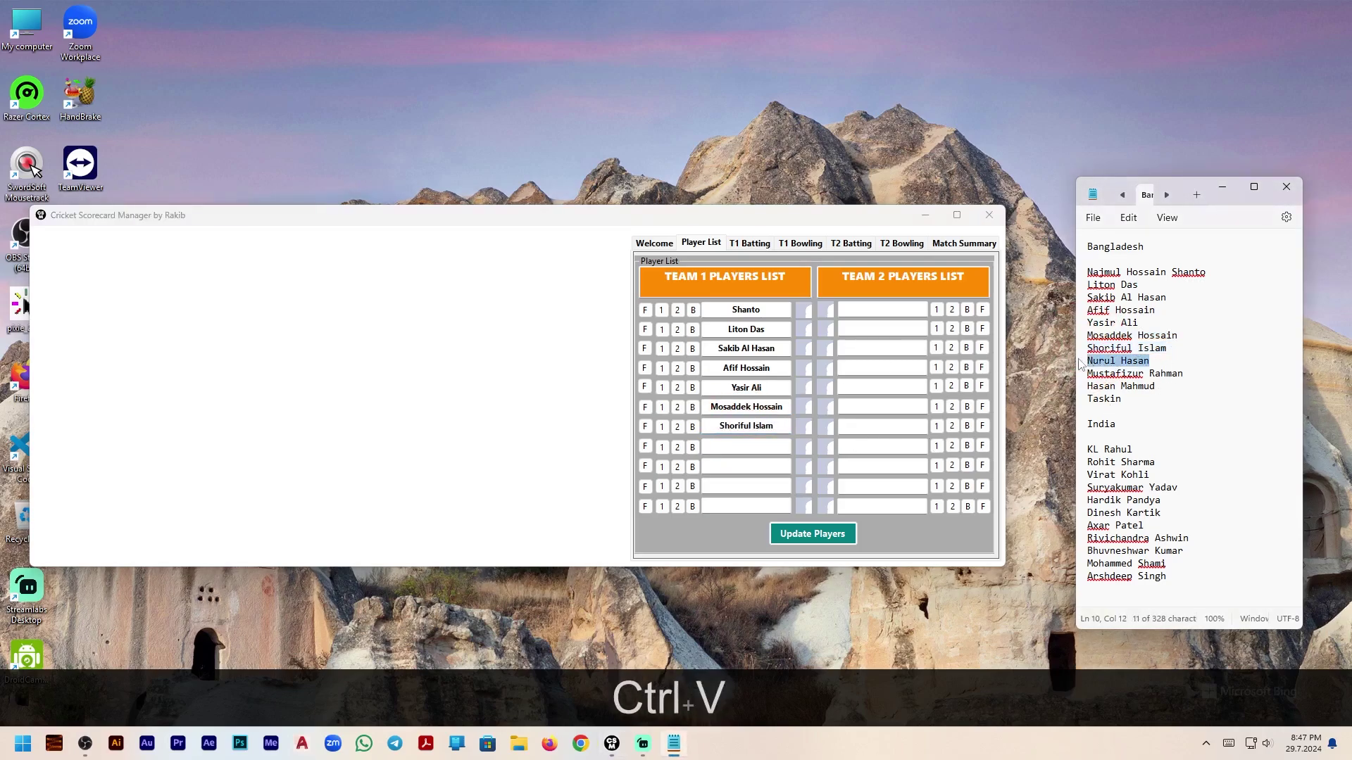
key("ctrl+c")
left_click(731, 448)
key("ctrl+v")
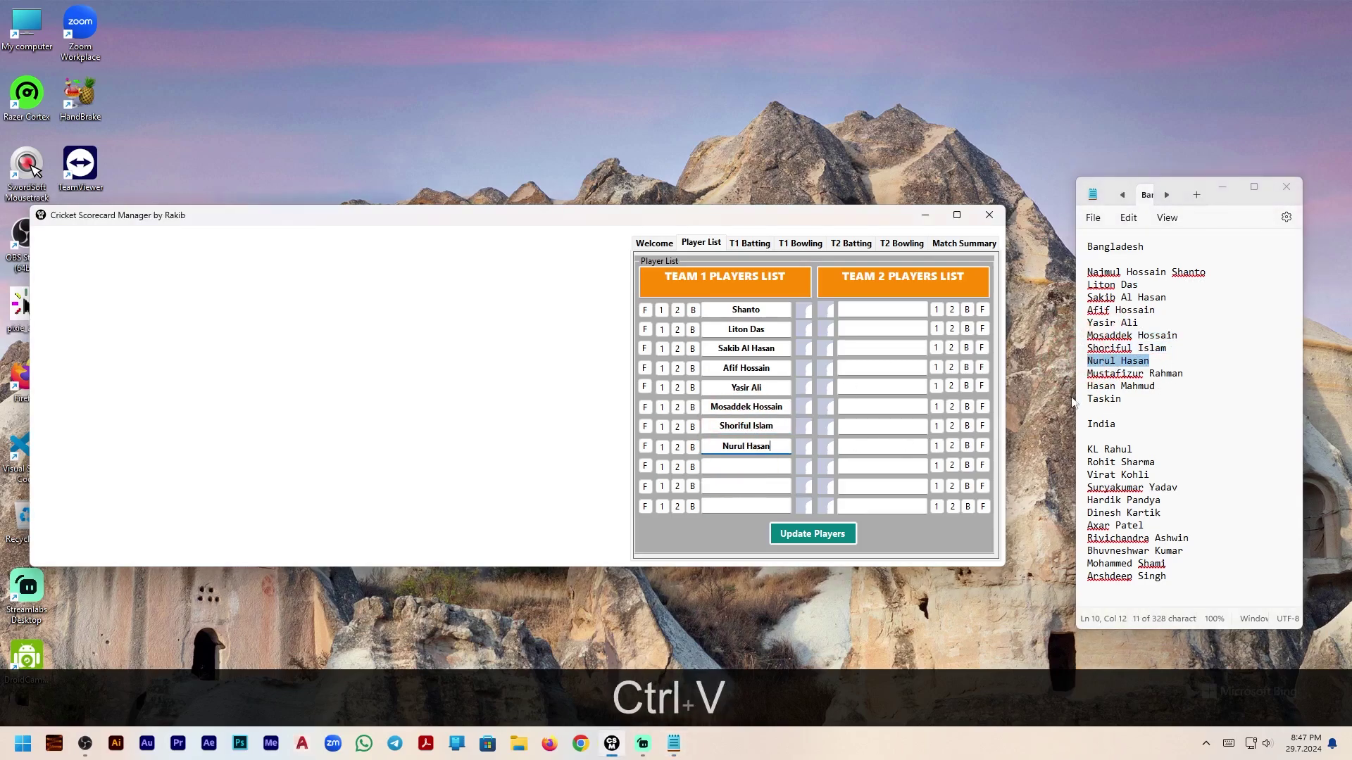
- Copy Mustafizur Rahman, Hasan Mahmud and Taskin from the notes into the last three Team 1 rows
left_click_drag(1183, 378, 1086, 374)
key("ctrl+c")
left_click(754, 461)
key("ctrl+v")
left_click_drag(1160, 387, 1079, 399)
key("ctrl+c")
left_click(759, 484)
key("ctrl+v")
key("ctrl+c")
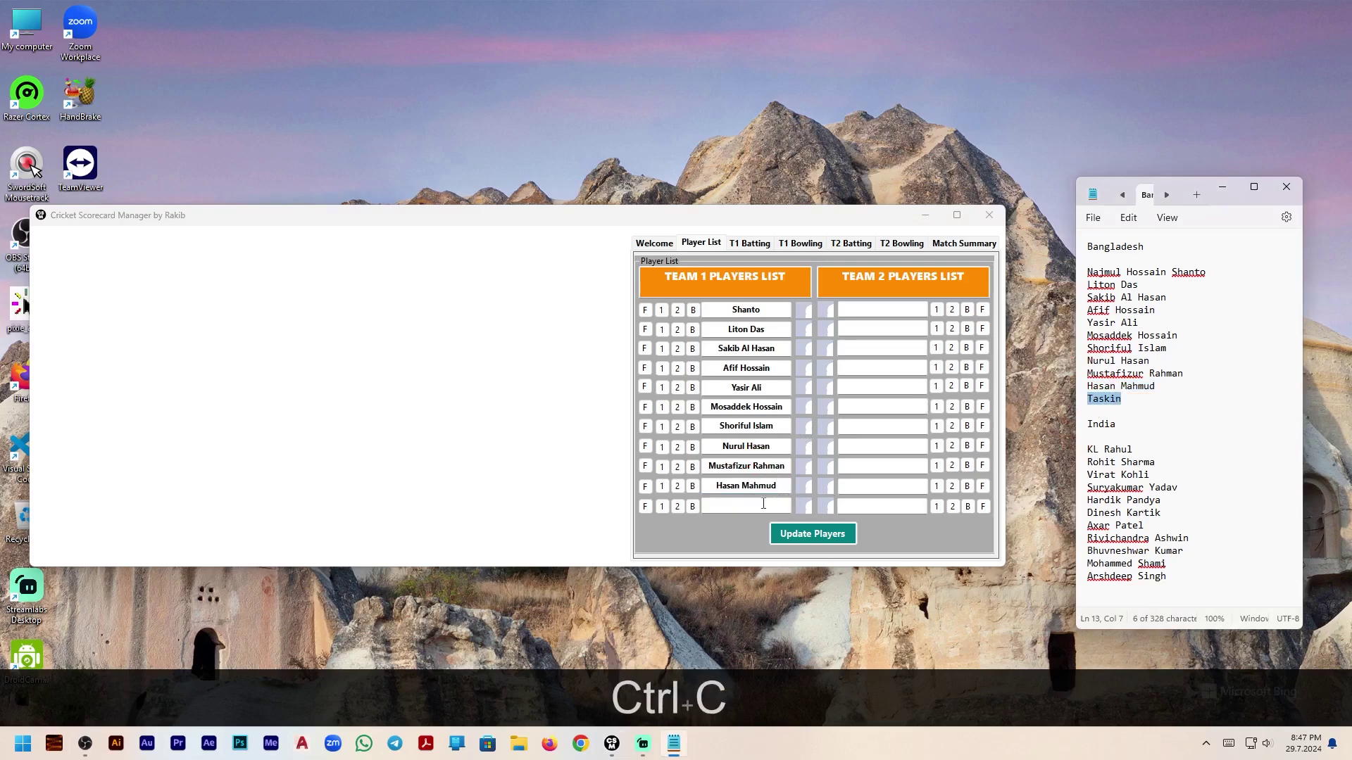
left_click(746, 506)
key("ctrl+v")
- Assign licensed-image (11).jpeg, (12).jpeg and (13).jpeg from the Bangladesh folder as photos for the first three Team 1 players
left_click(805, 313)
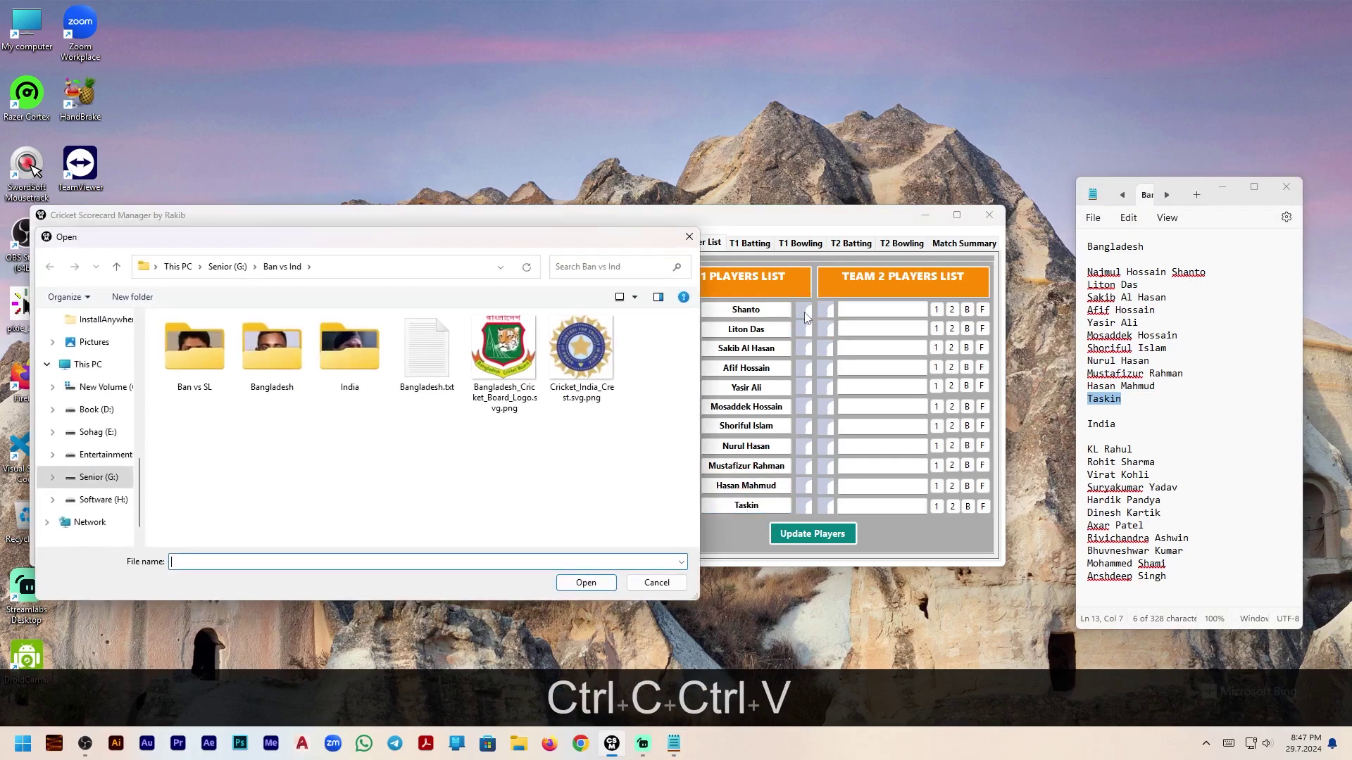
double_click(263, 352)
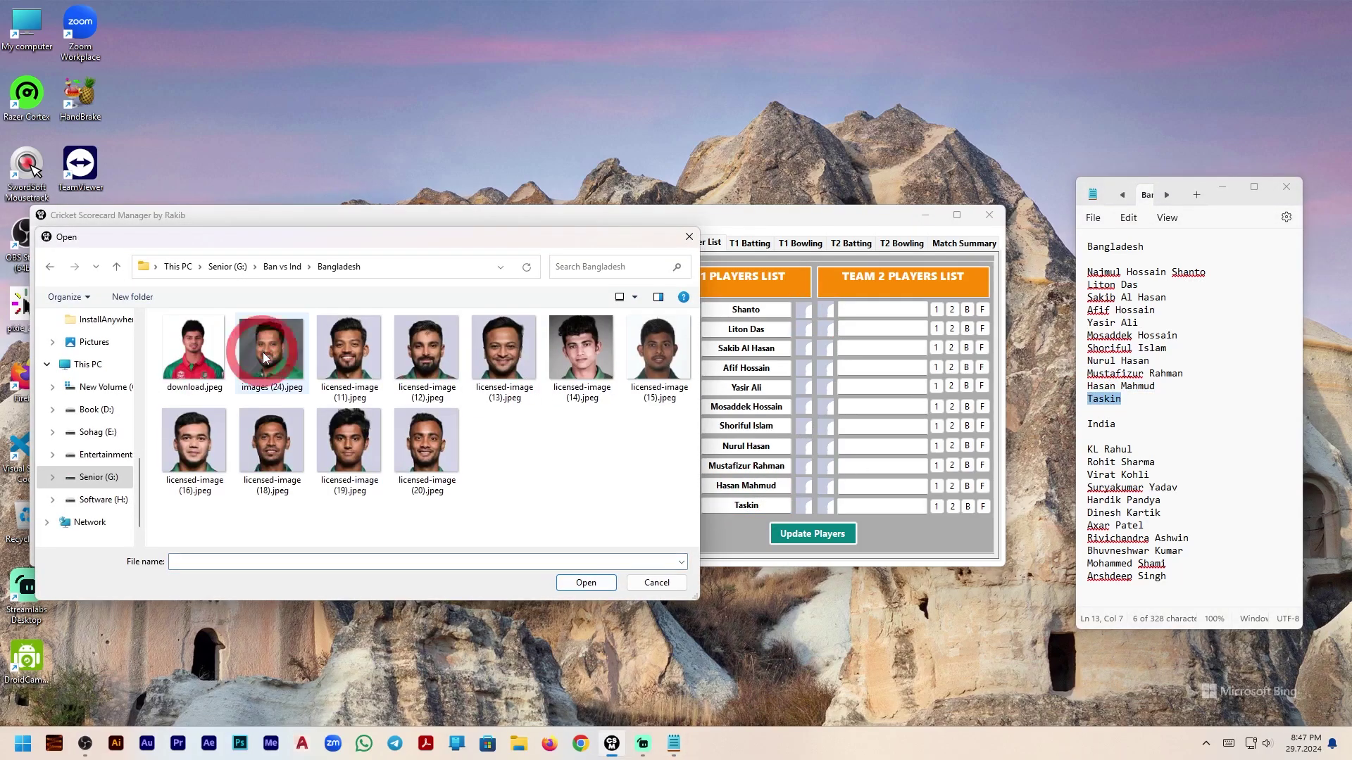
double_click(349, 349)
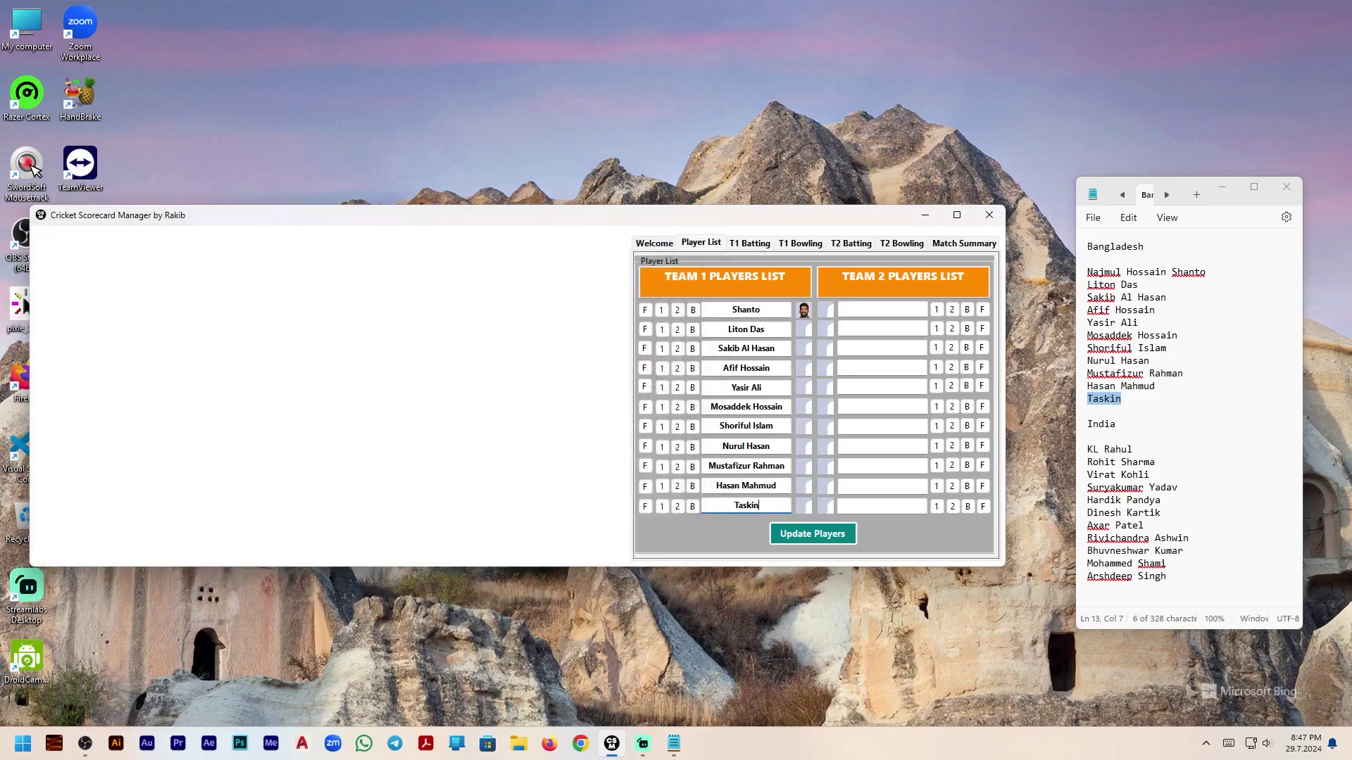
left_click(805, 329)
double_click(427, 348)
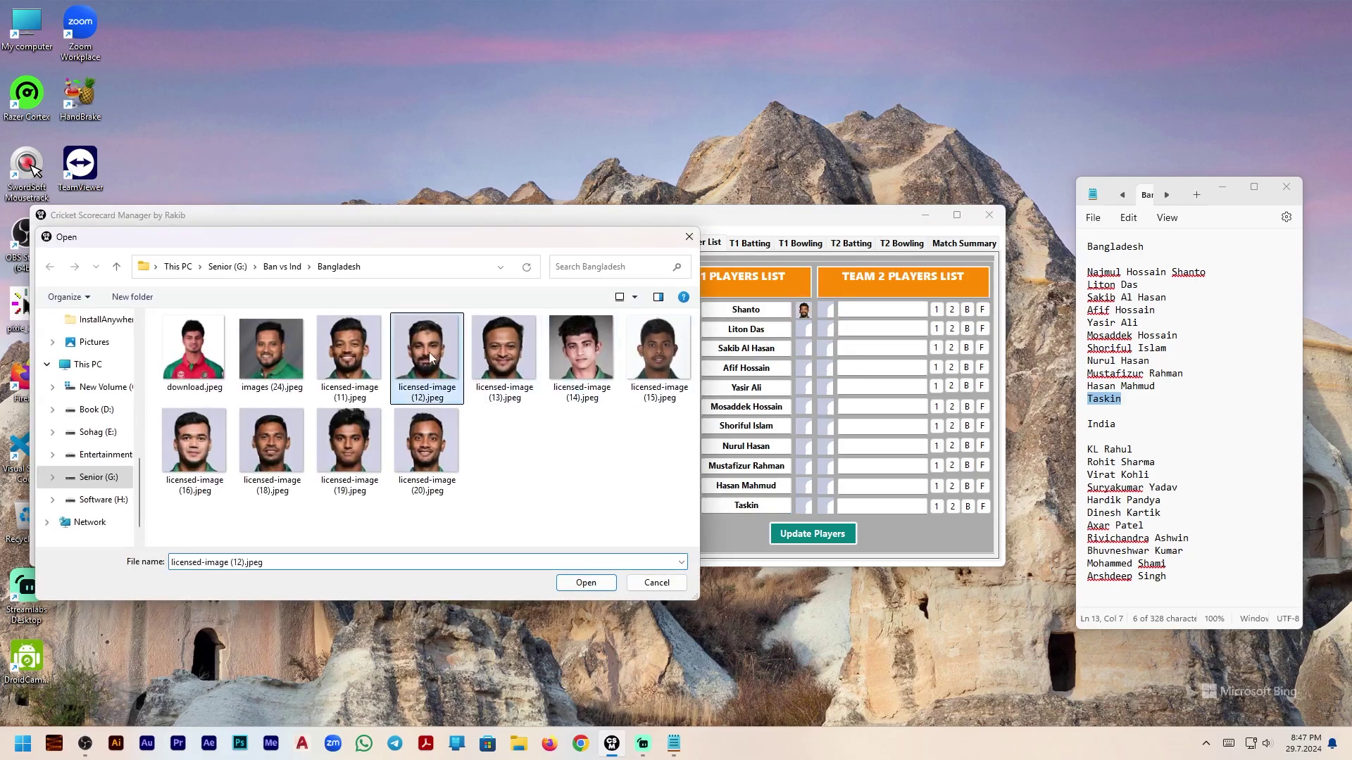
left_click(805, 352)
double_click(473, 355)
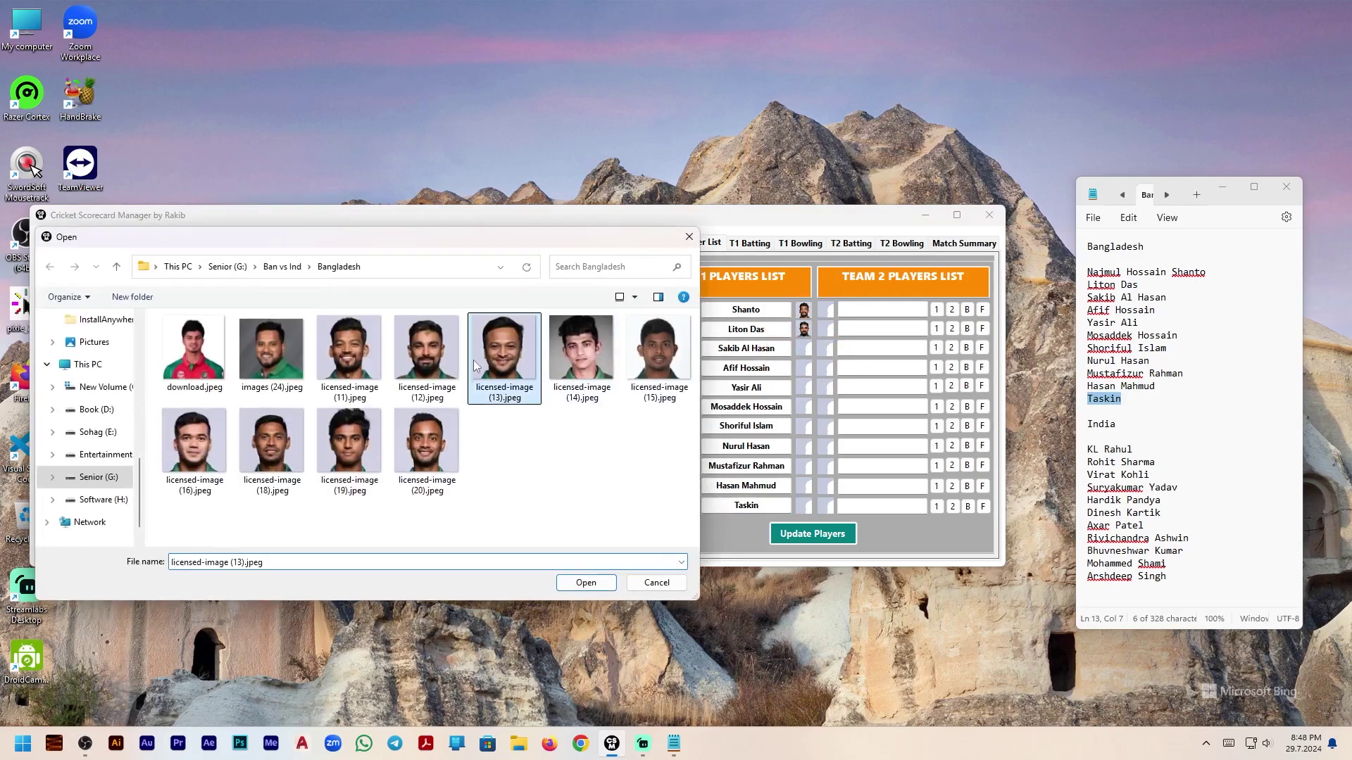
- Assign licensed-image (14).jpeg, images (24).jpeg and licensed-image (15).jpeg as photos for the fourth, fifth and sixth Team 1 players
left_click(805, 368)
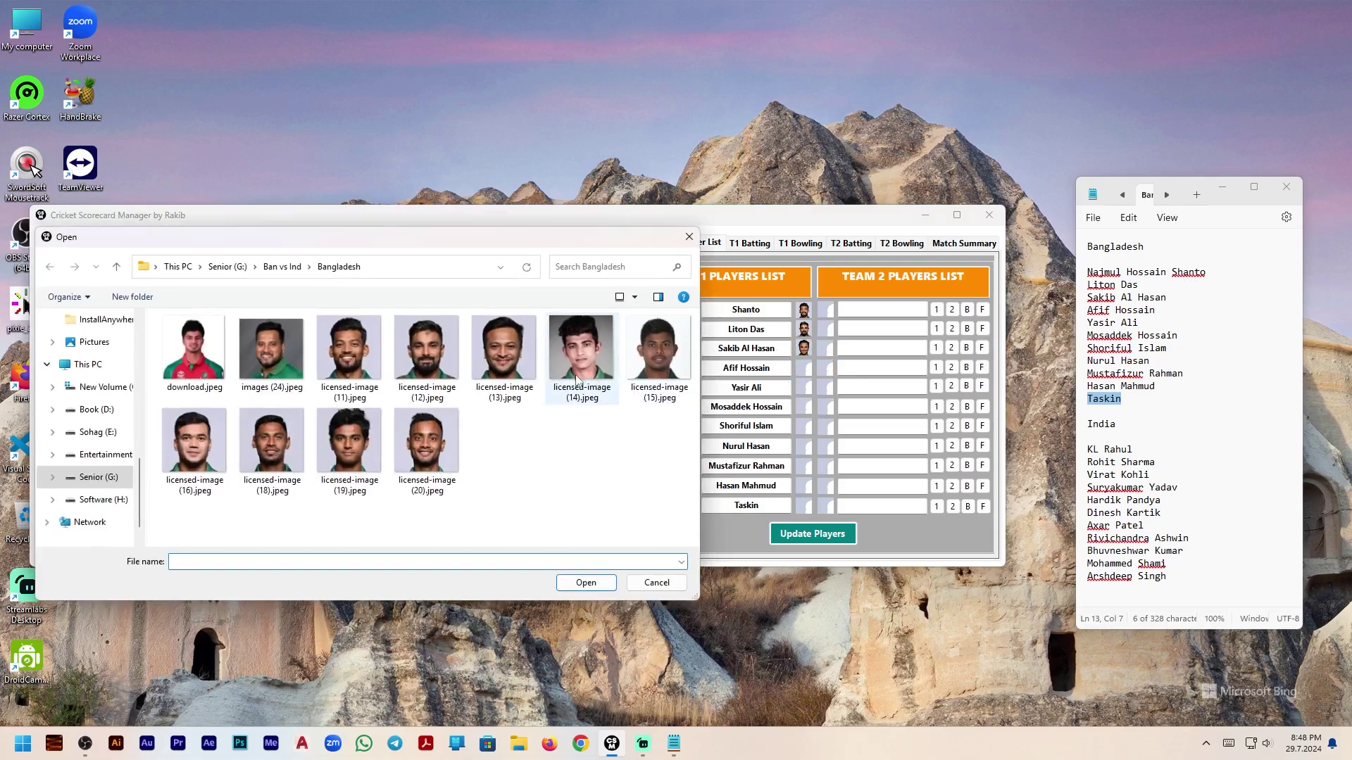
double_click(581, 352)
left_click(809, 390)
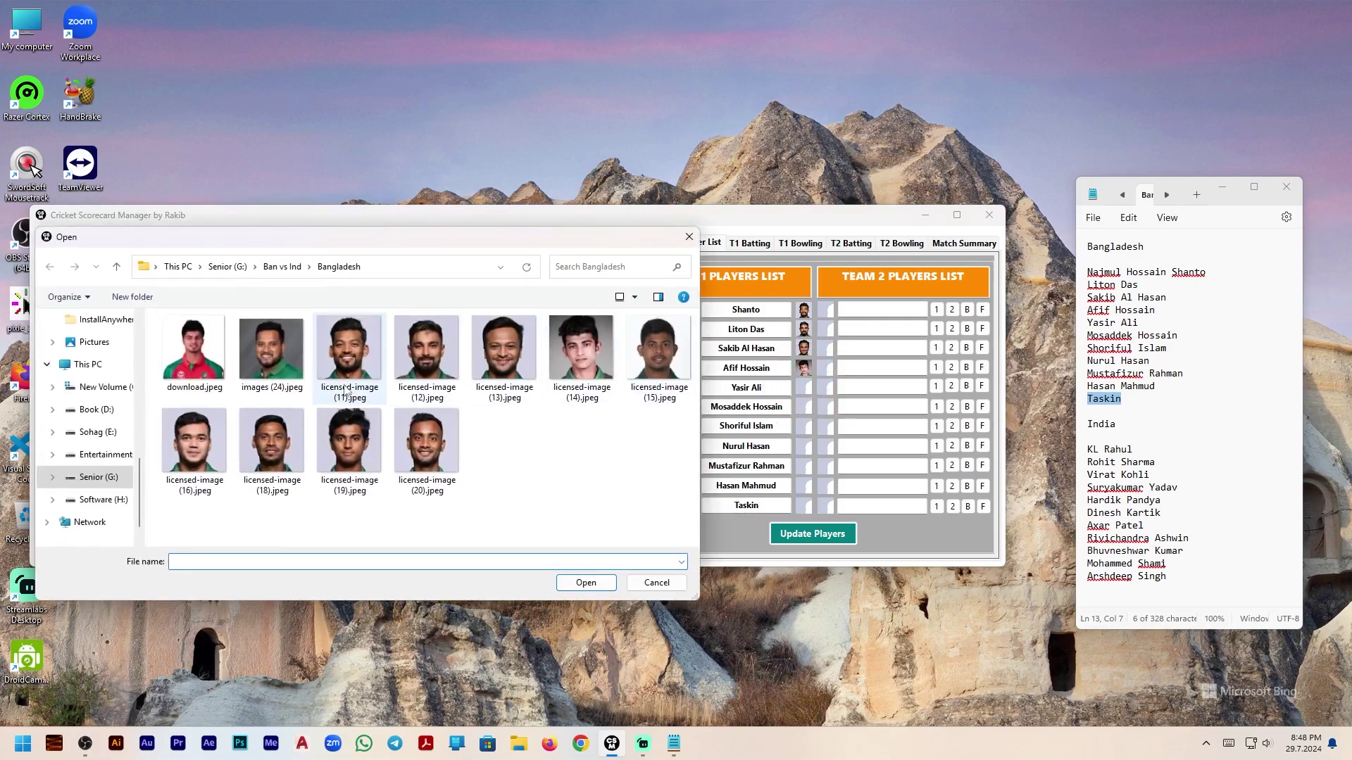
double_click(273, 352)
left_click(805, 407)
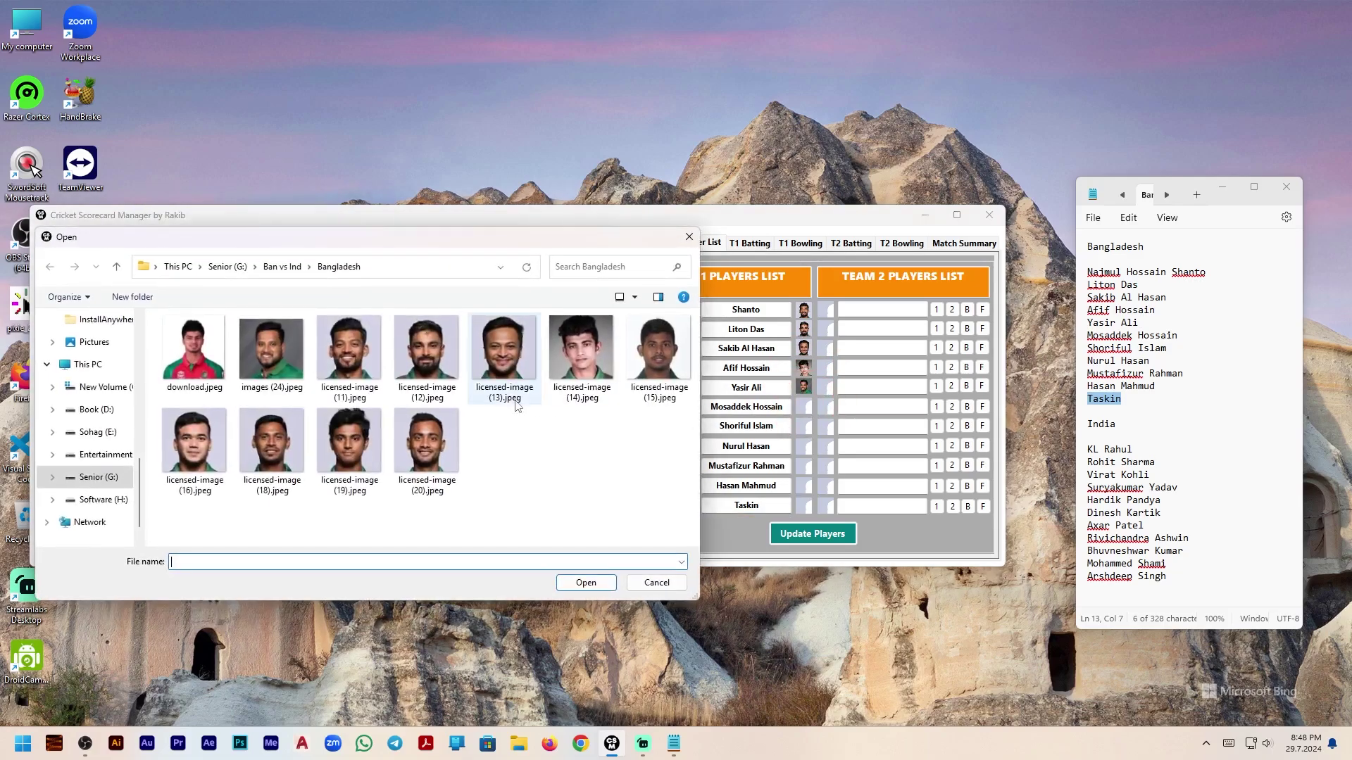
double_click(655, 352)
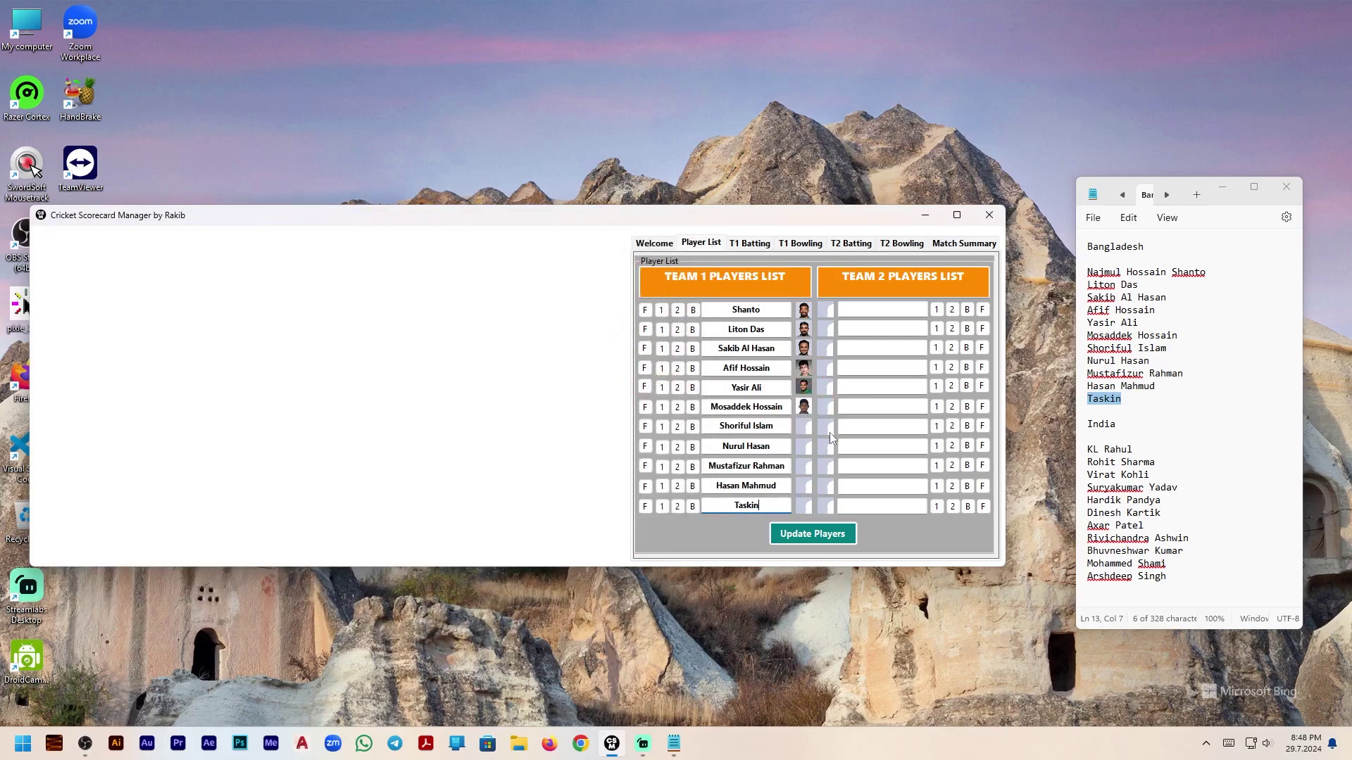
- Assign licensed-image (20).jpeg to the seventh Team 1 player and download.jpeg to the eighth
left_click(806, 427)
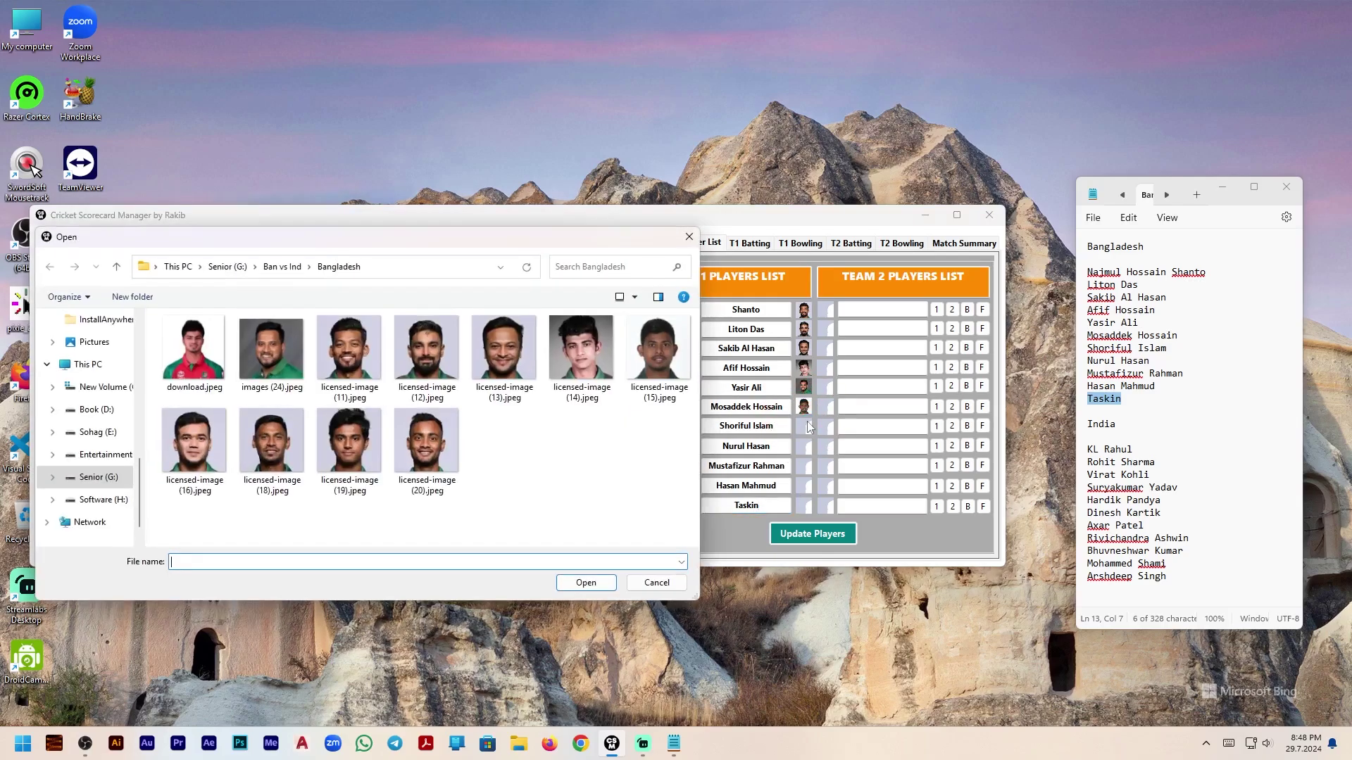
double_click(450, 457)
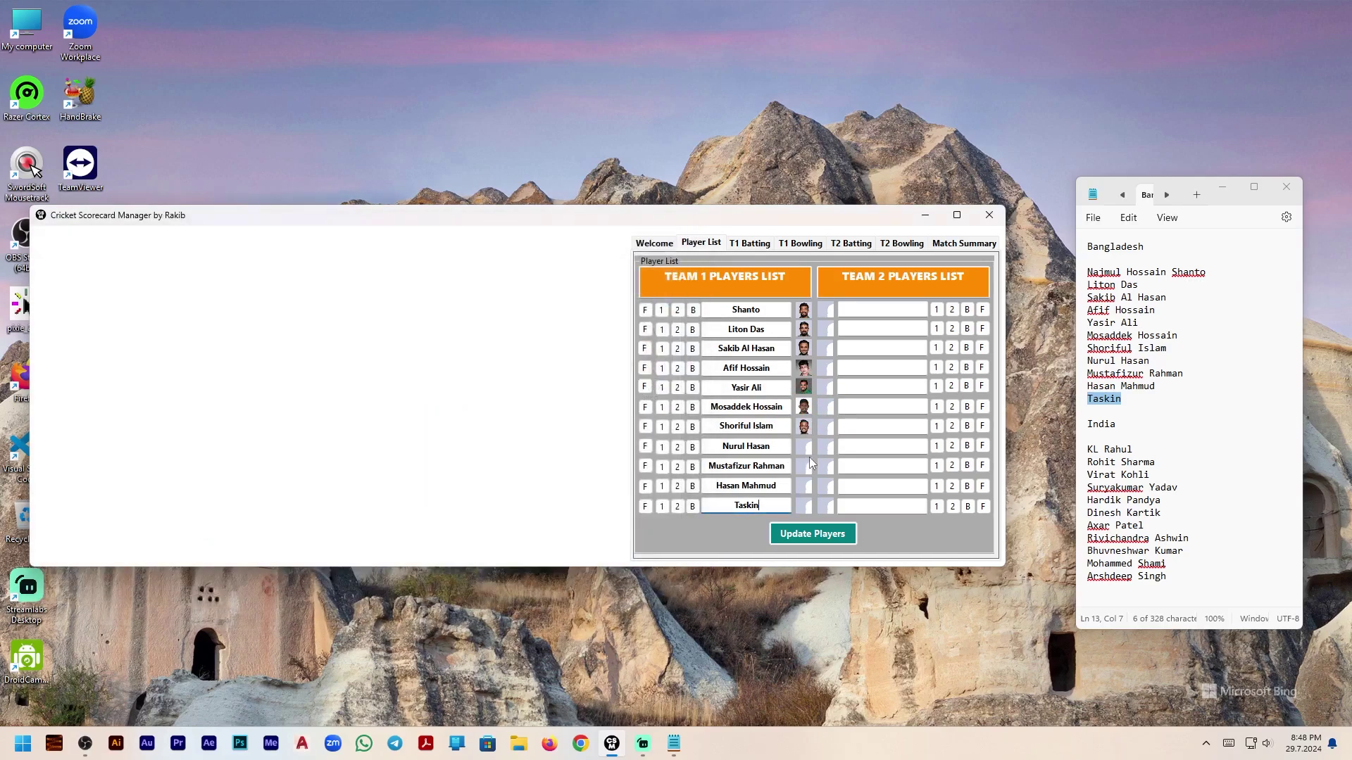
left_click(805, 446)
double_click(192, 352)
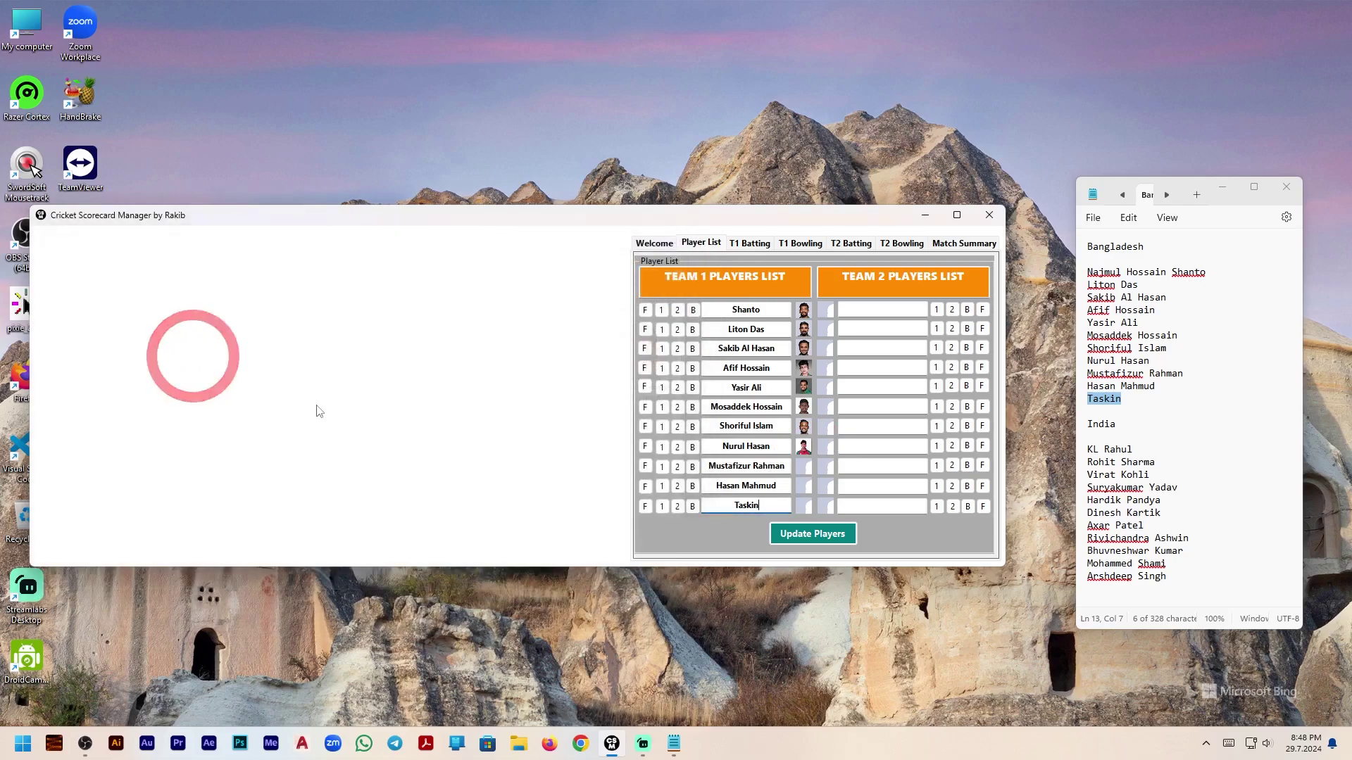
- Assign licensed-image (18).jpeg, (19).jpeg and (16).jpeg as photos for the ninth, tenth and eleventh Team 1 players
left_click(803, 469)
double_click(271, 451)
left_click(805, 487)
double_click(354, 443)
left_click(803, 507)
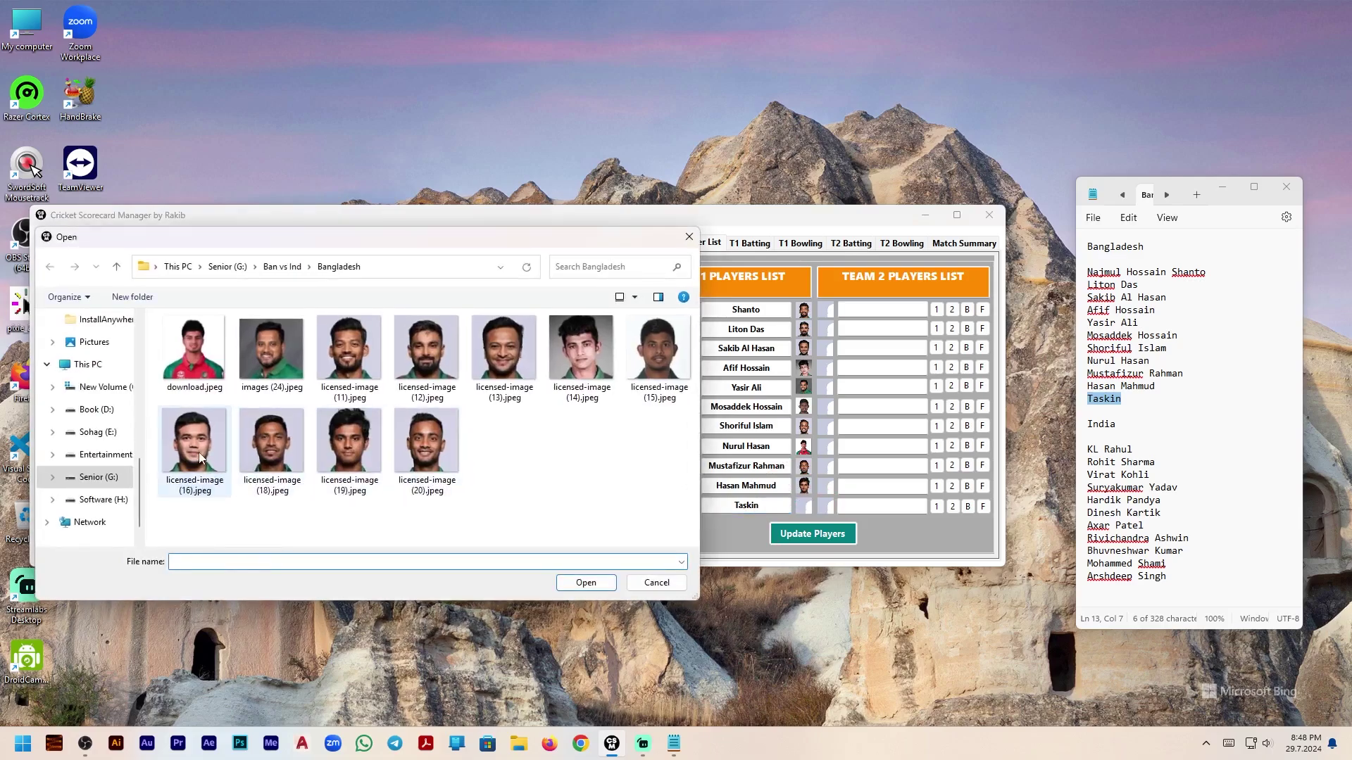
double_click(196, 443)
- Copy KL Rahul and Rohit Sharma from the notes into the first two Team 2 rows
left_click(890, 310)
left_click_drag(1145, 453, 1067, 449)
key("ctrl+c")
left_click(879, 310)
key("ctrl+v")
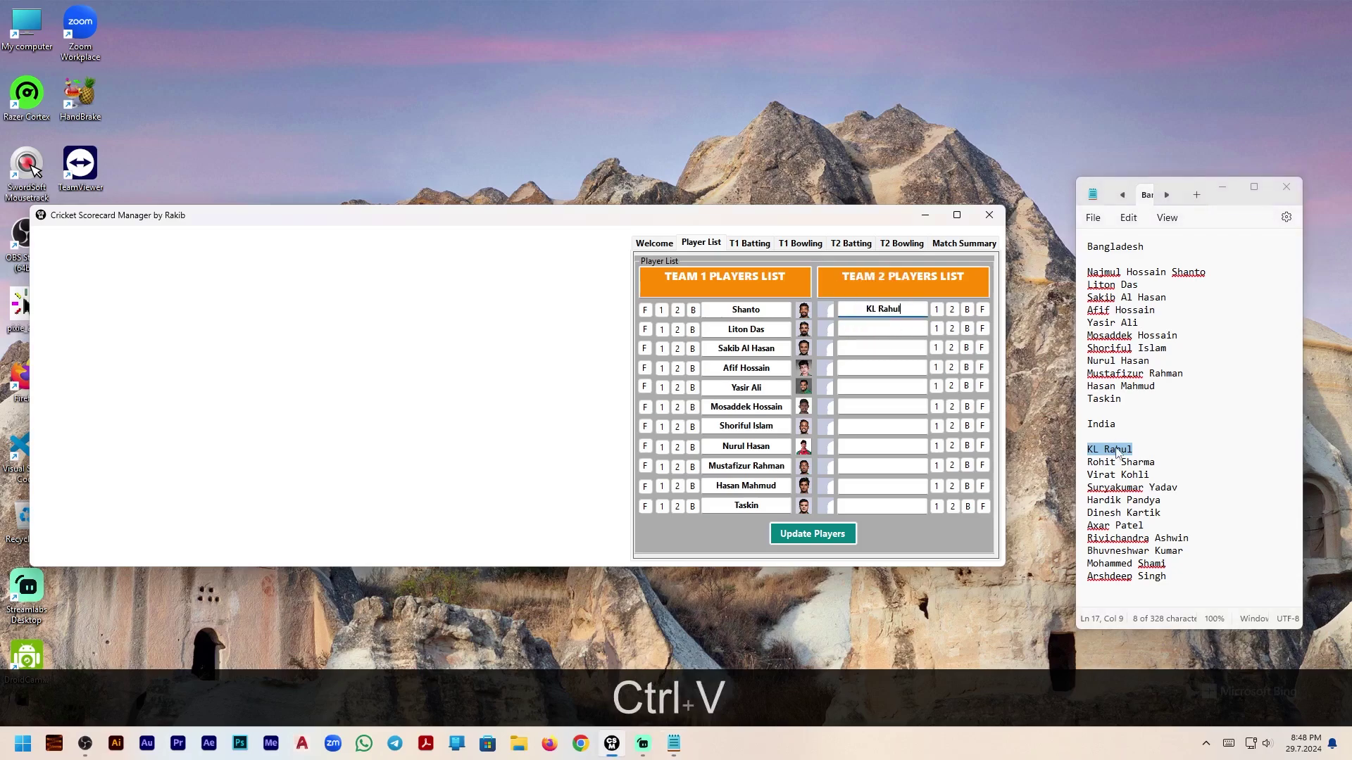
left_click_drag(1155, 462, 1071, 465)
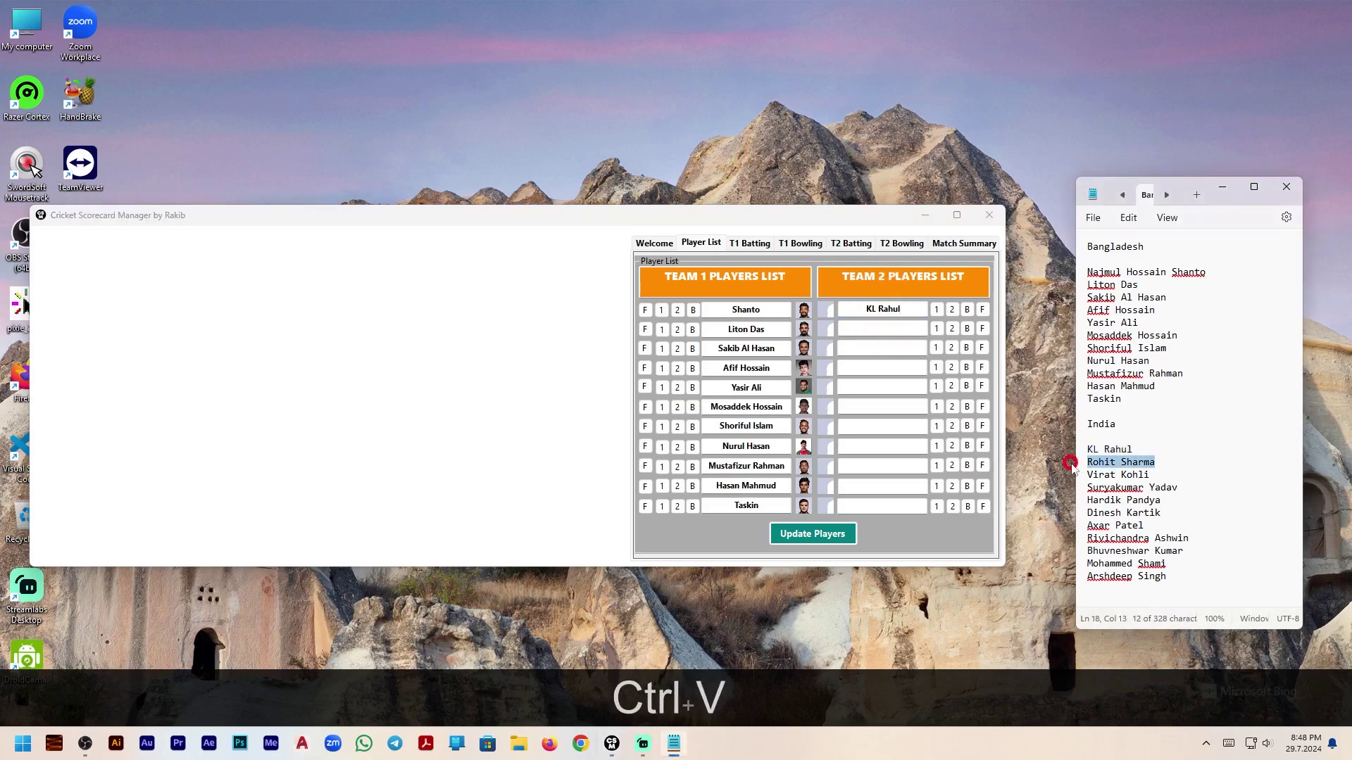
left_click(882, 326)
key("ctrl+v")
- Copy Virat Kohli and Suryakumar Yadav from the notes into the third and fourth Team 2 rows
left_click_drag(1155, 477, 1070, 475)
key("ctrl+c")
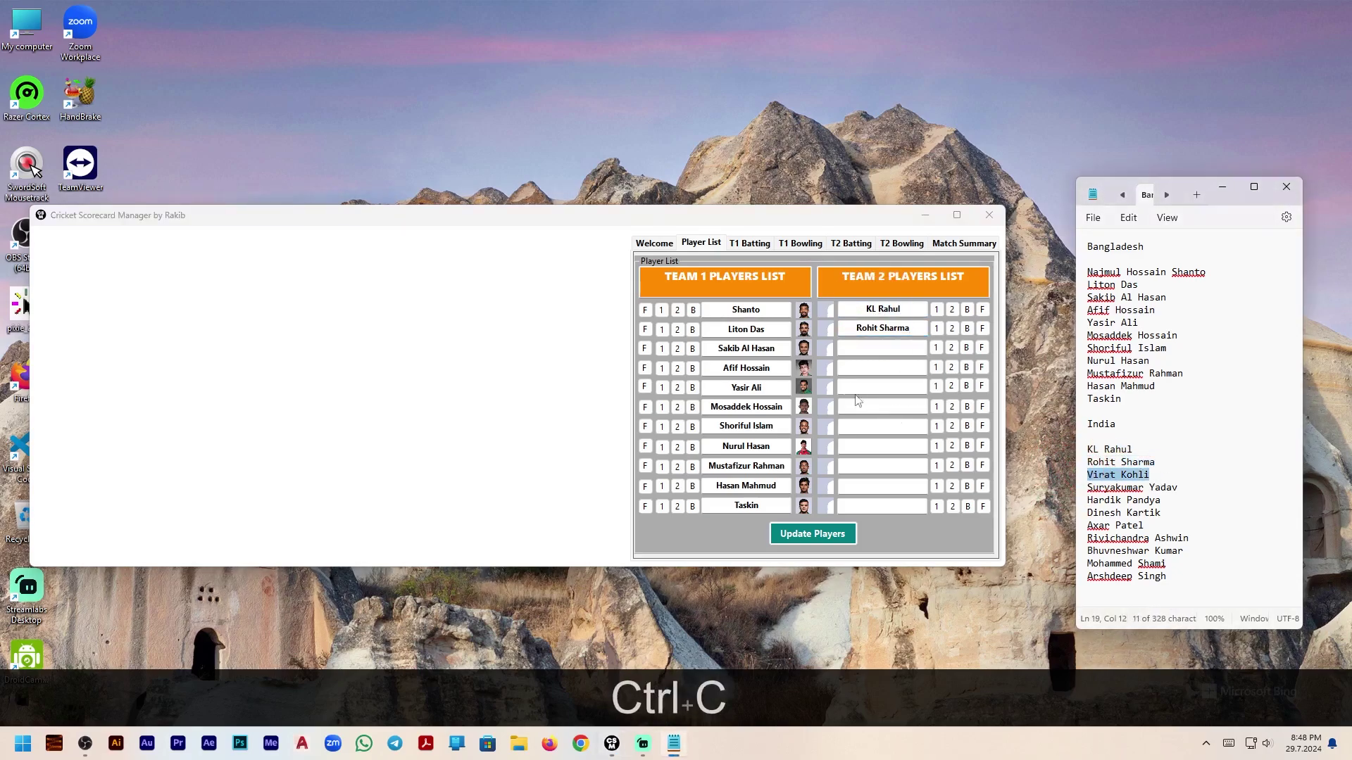
left_click(885, 348)
key("ctrl+v")
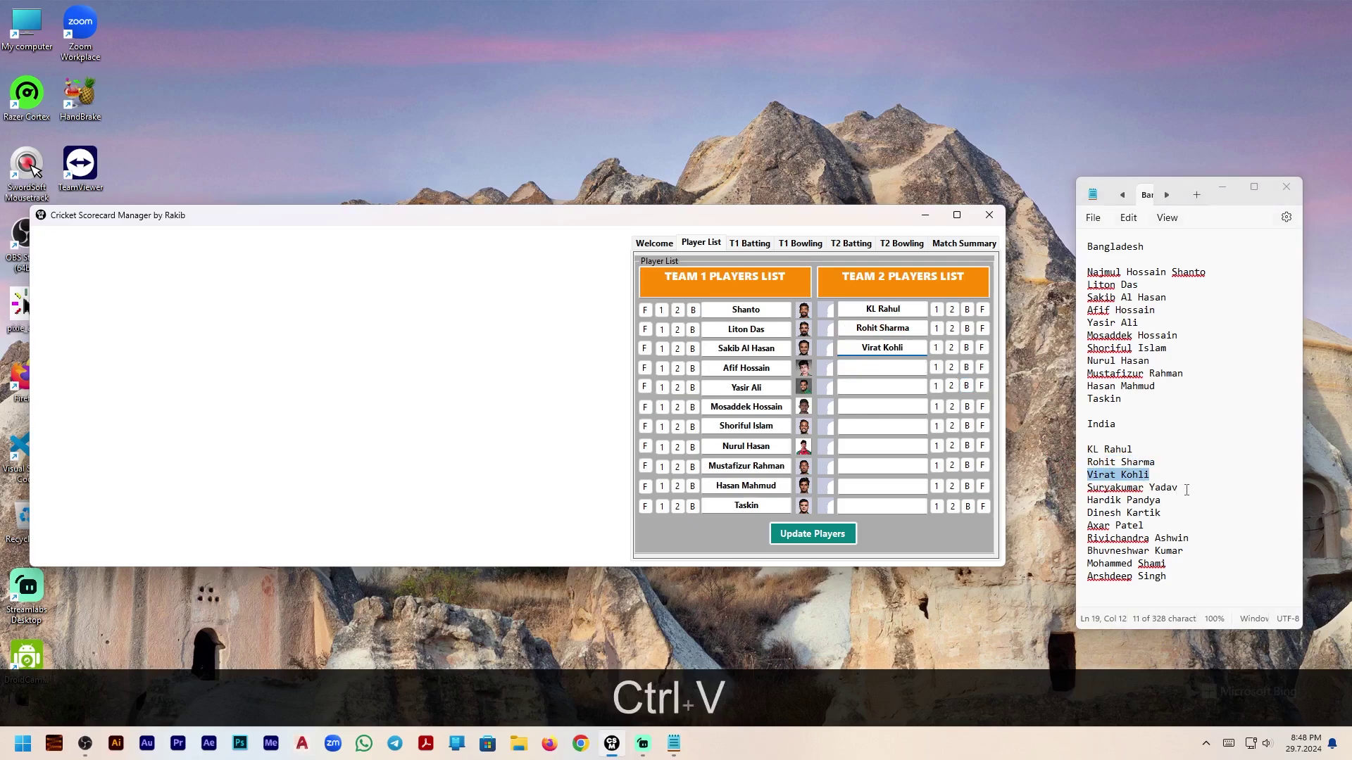
left_click_drag(1187, 490, 1071, 489)
key("ctrl+c")
left_click(861, 366)
key("ctrl+v")
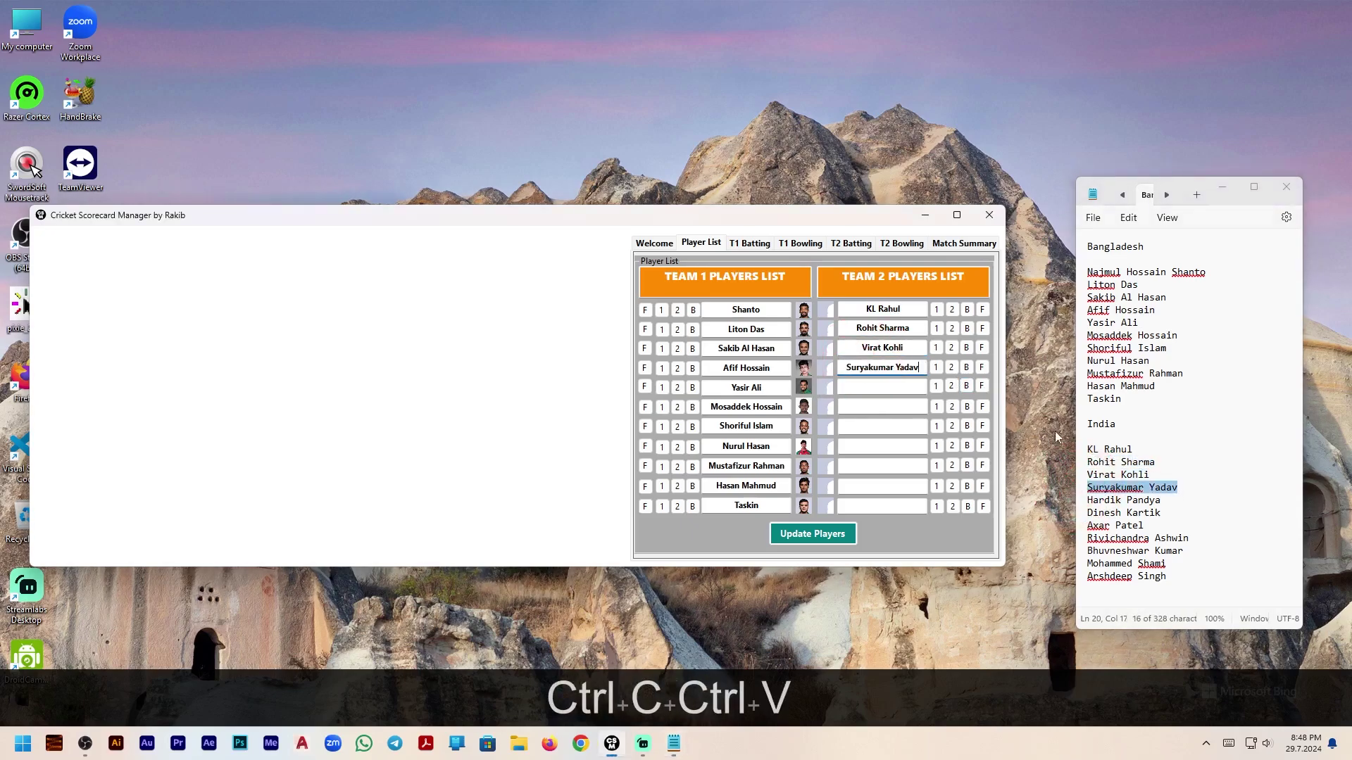
- Copy Hardik Pandya and Dinesh Kartik from the notes into the fifth and sixth Team 2 rows
left_click_drag(1163, 498, 1085, 499)
key("ctrl+c")
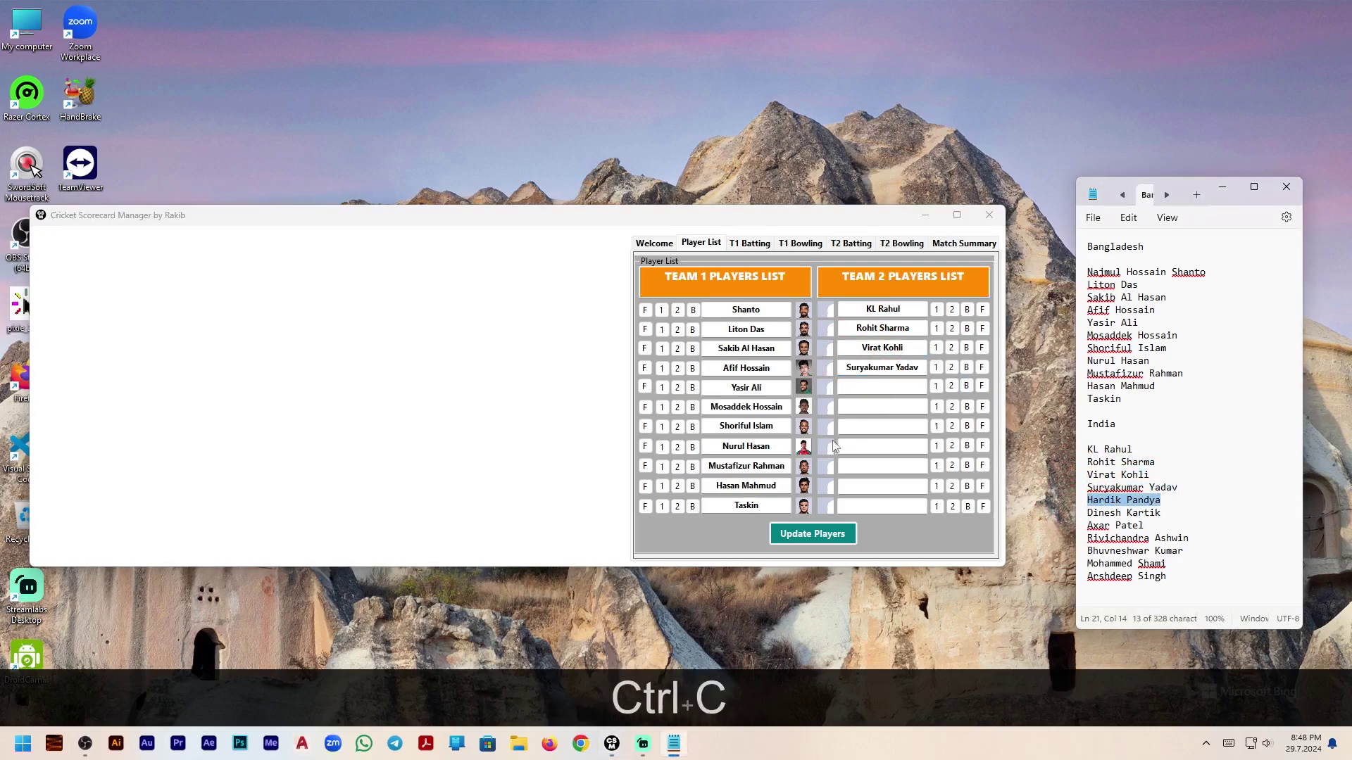
left_click(892, 390)
key("ctrl+v")
left_click_drag(1176, 513, 1085, 526)
key("ctrl+c")
left_click(883, 407)
key("ctrl+v")
- Copy Axar Patel and Rivichandra Ashwin from the notes into the seventh and eighth Team 2 rows
key("ctrl+c")
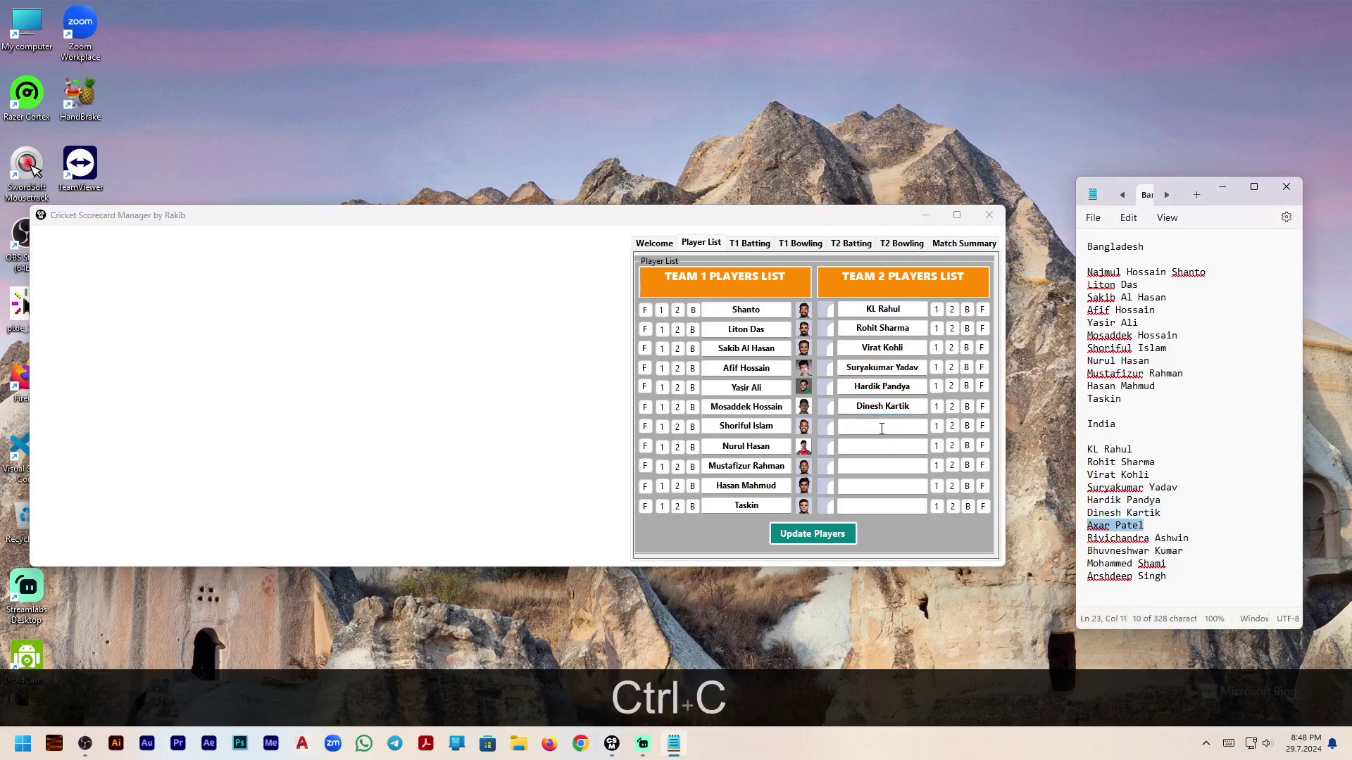
left_click(881, 429)
key("ctrl+v")
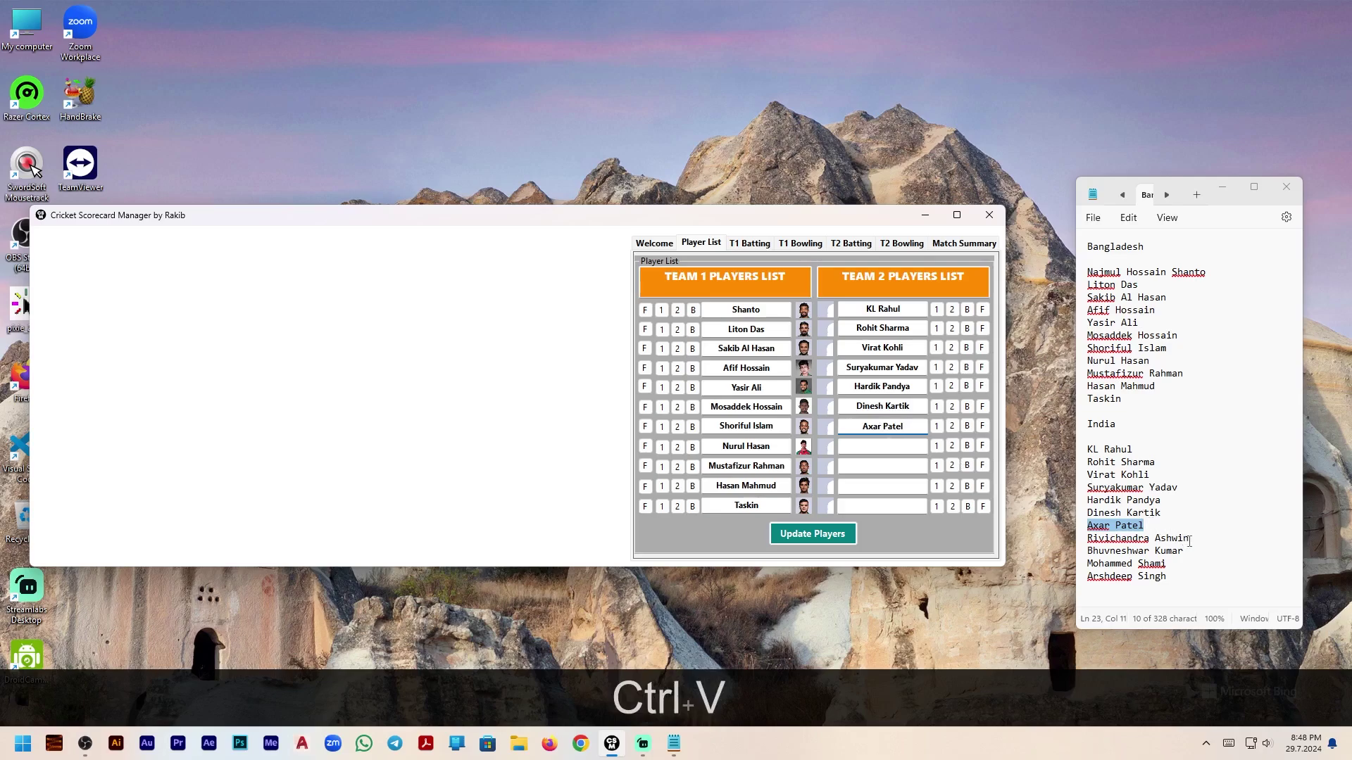
left_click_drag(1189, 539, 1067, 535)
key("ctrl+c")
left_click(892, 447)
key("ctrl+v")
- Copy Bhuvneshwar Kumar and Mohammed Shami from the notes into the ninth and tenth Team 2 rows
left_click_drag(1183, 551, 1084, 551)
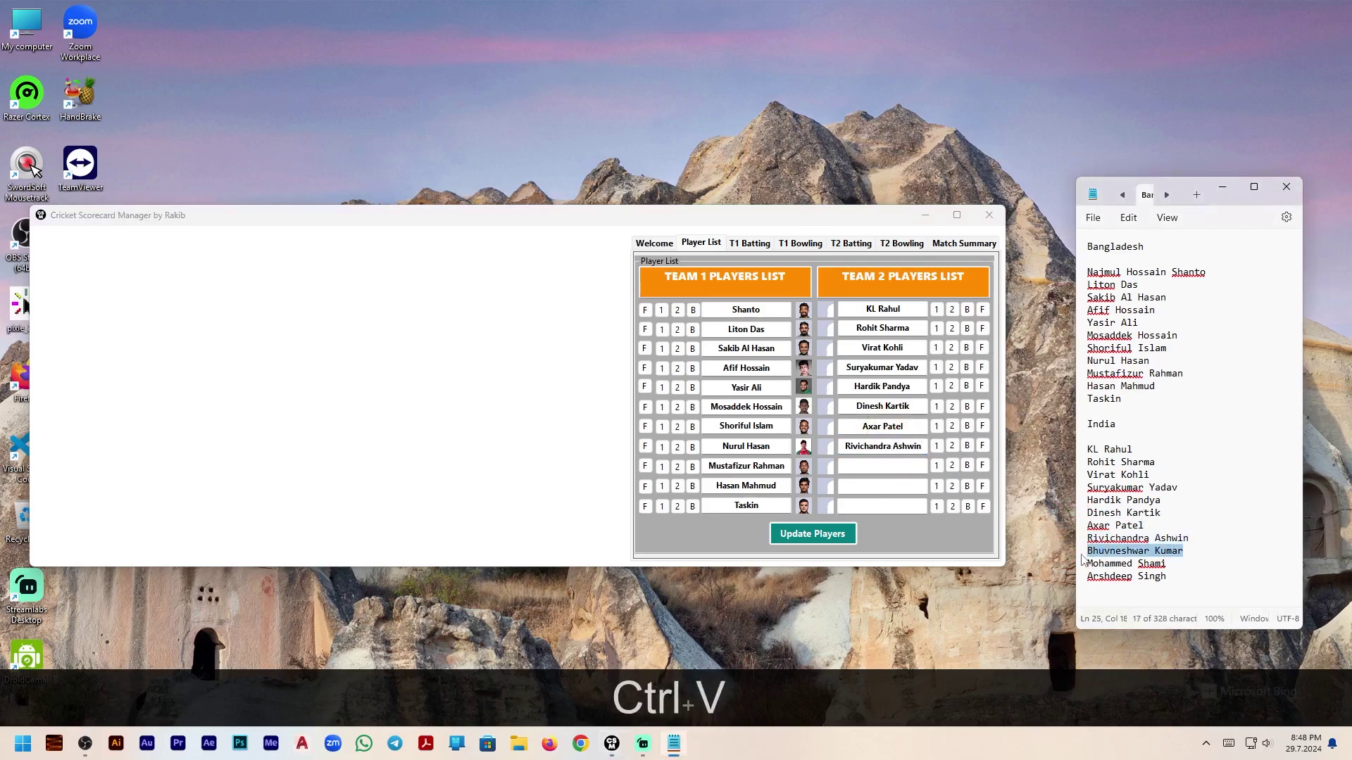
key("ctrl+c")
left_click(873, 465)
key("ctrl+v")
left_click_drag(1168, 563, 1086, 563)
key("ctrl+c")
left_click(865, 486)
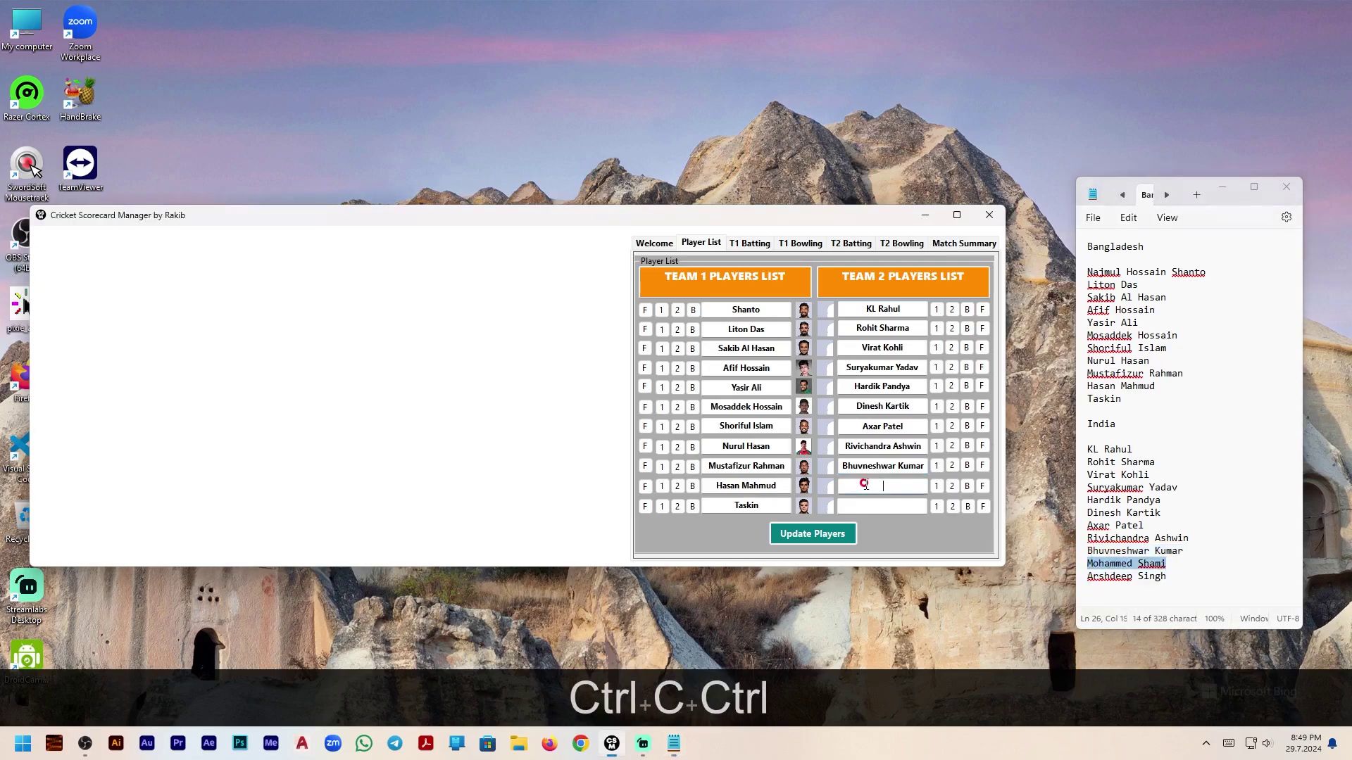
key("ctrl+v")
- Copy Arshdeep Singh from the notes into the eleventh Team 2 row and update the players
left_click_drag(1168, 576, 1073, 575)
key("ctrl+c")
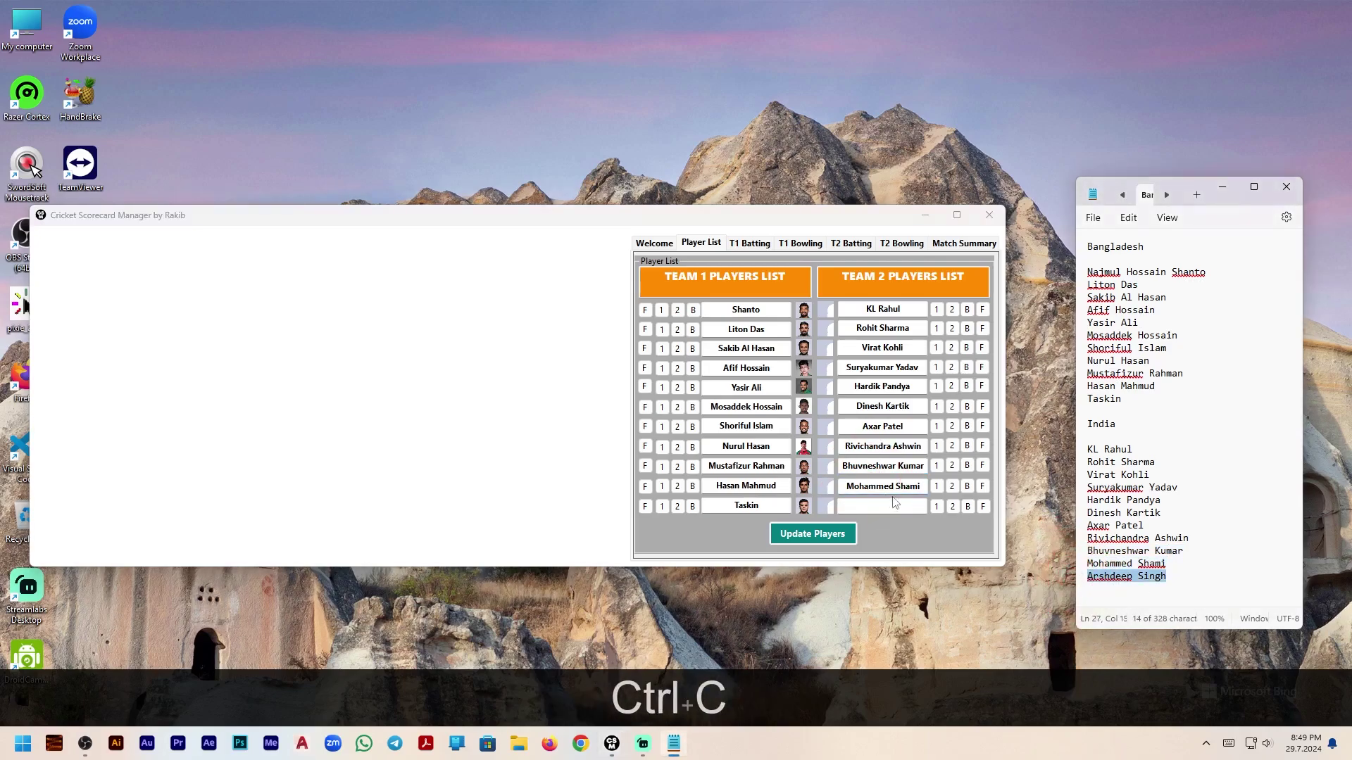
left_click(874, 506)
key("ctrl+v")
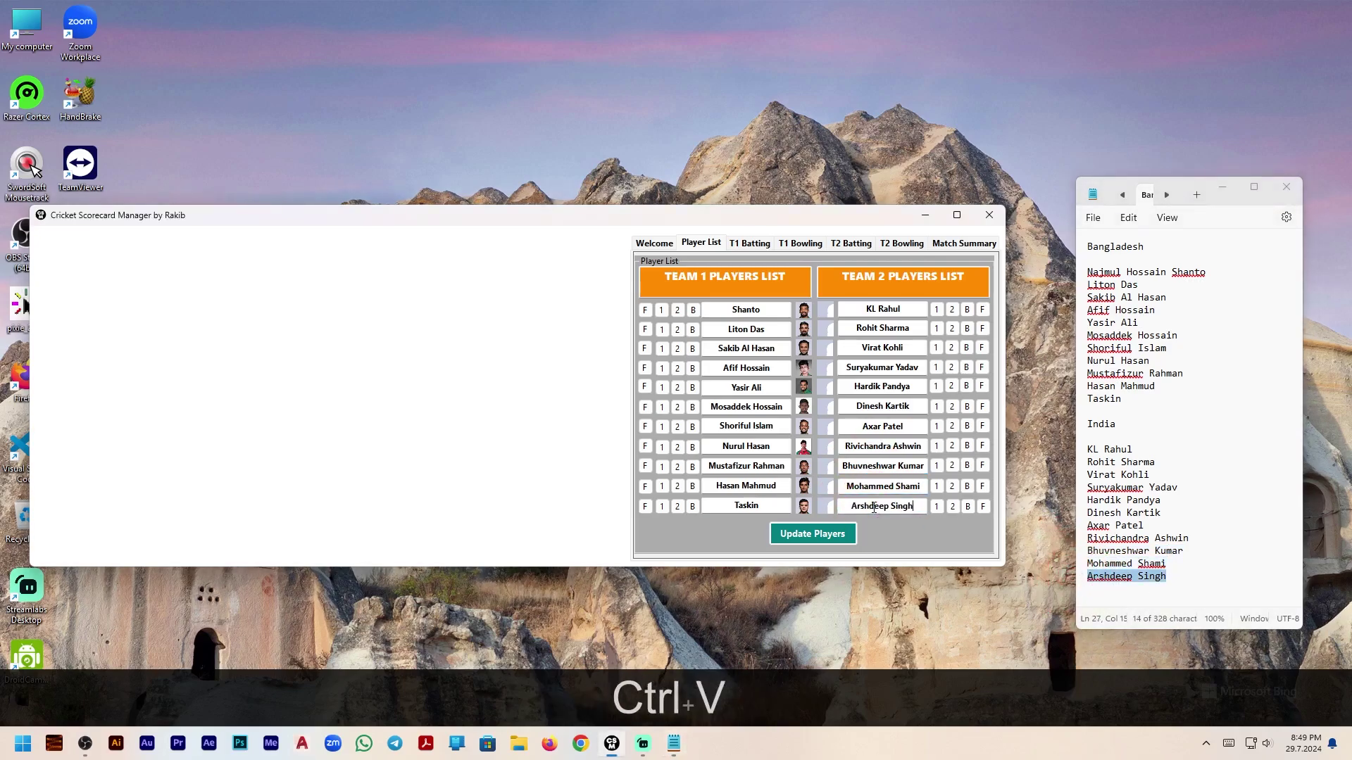
left_click(836, 536)
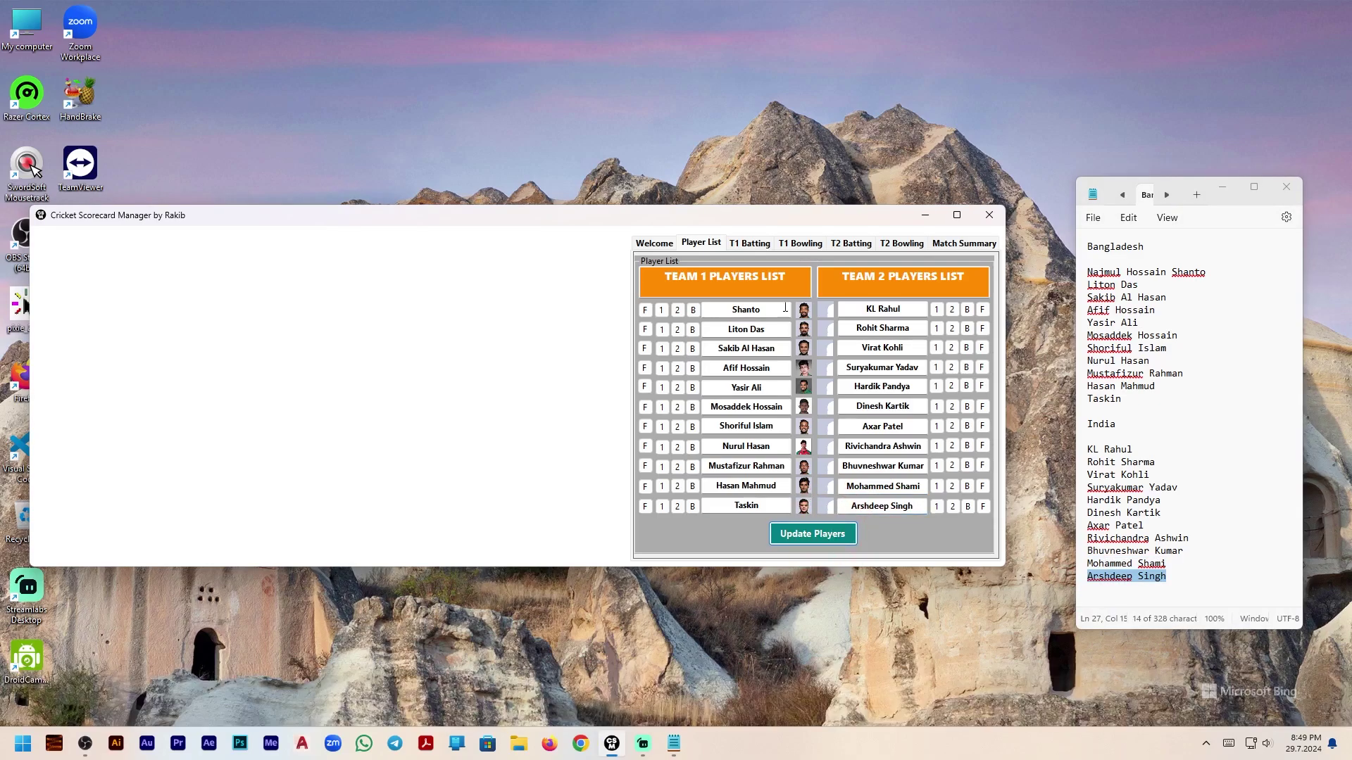
- Assign licensed-image (1).jpeg and licensed-image (2).jpeg from the India folder as photos for the first two Team 2 players
left_click(827, 310)
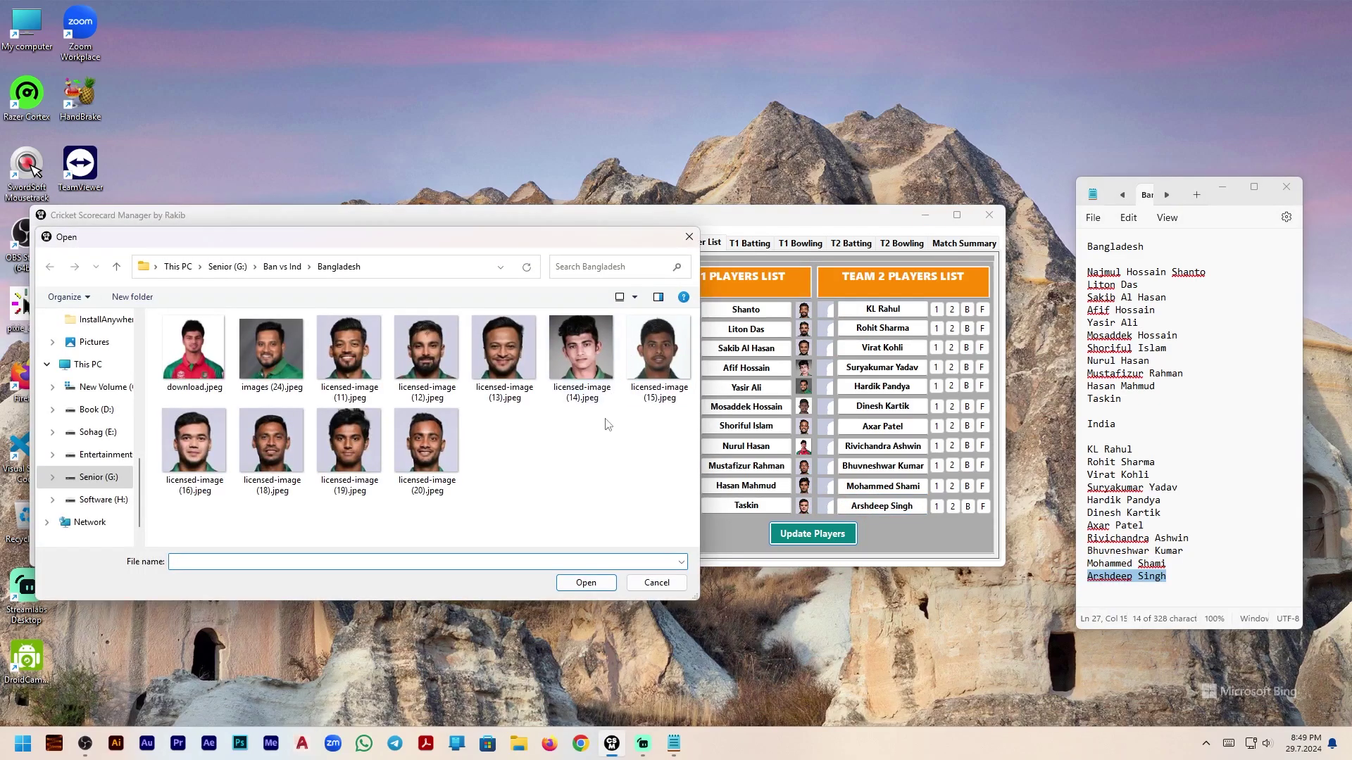
left_click(282, 266)
double_click(345, 334)
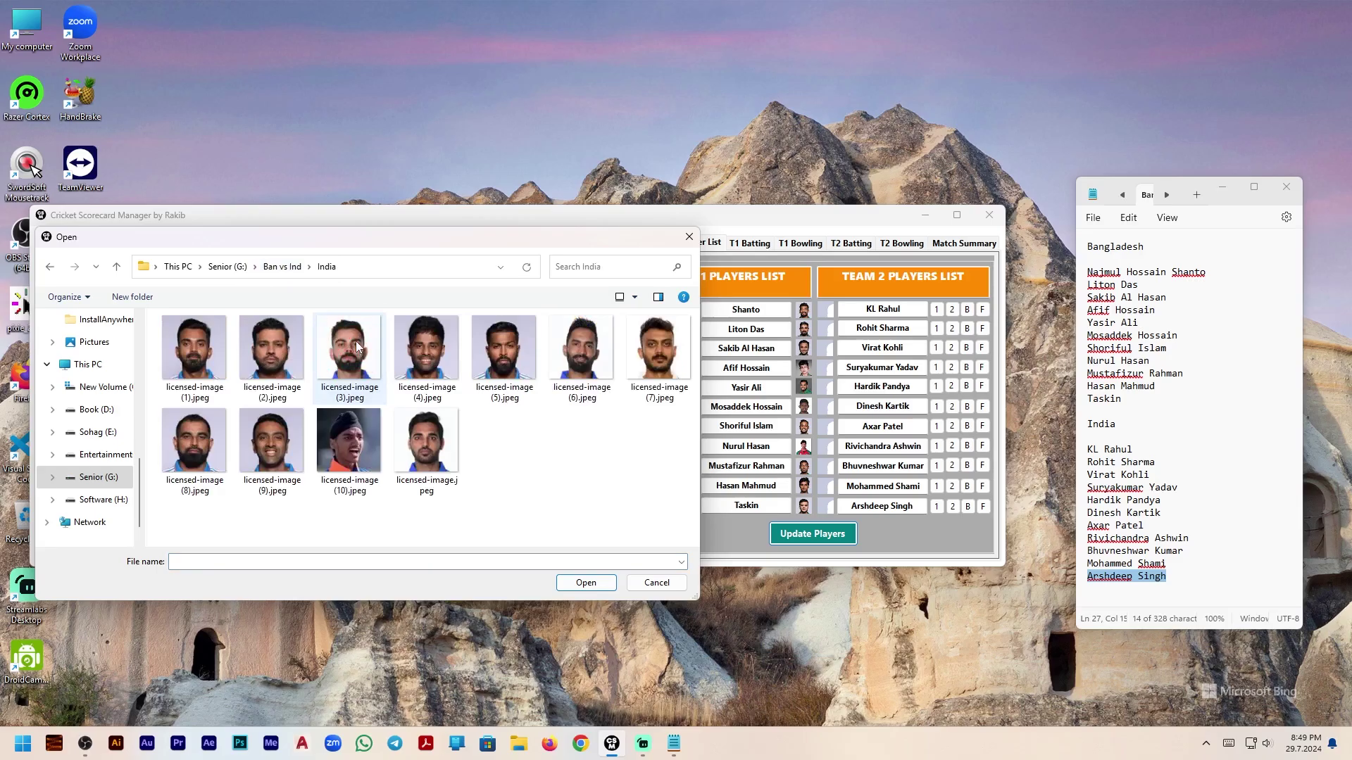
double_click(212, 352)
left_click(826, 329)
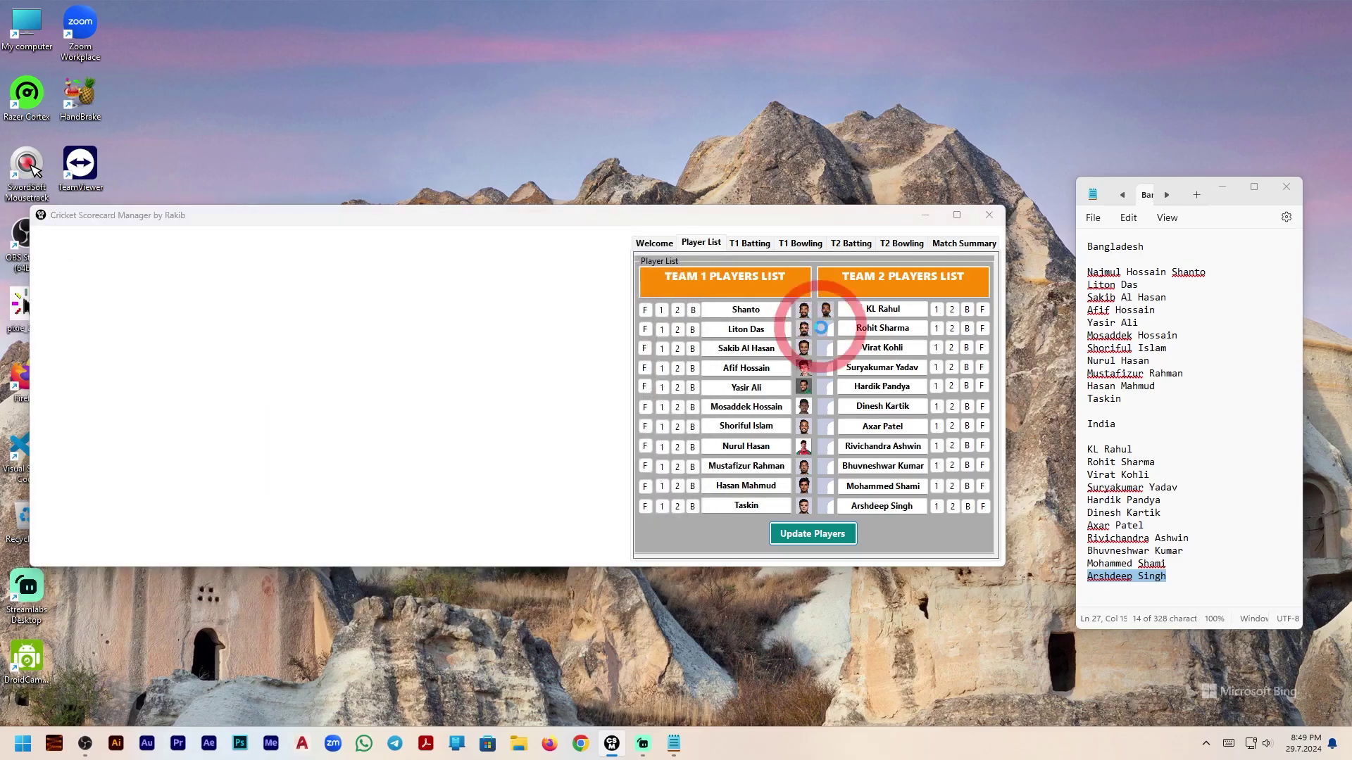
double_click(273, 355)
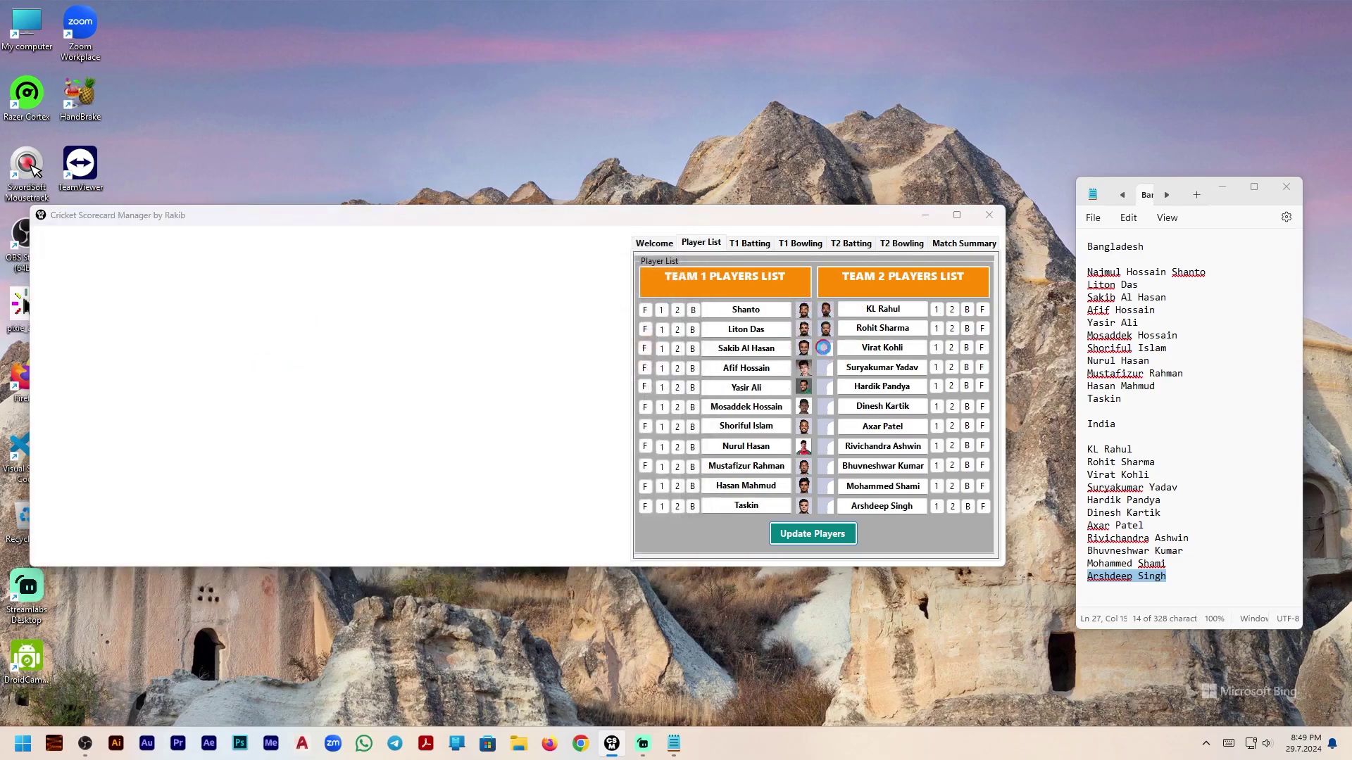
- Assign licensed-image (3).jpeg, (4).jpeg and (5).jpeg as photos for the third, fourth and fifth Team 2 players
left_click(827, 348)
double_click(350, 356)
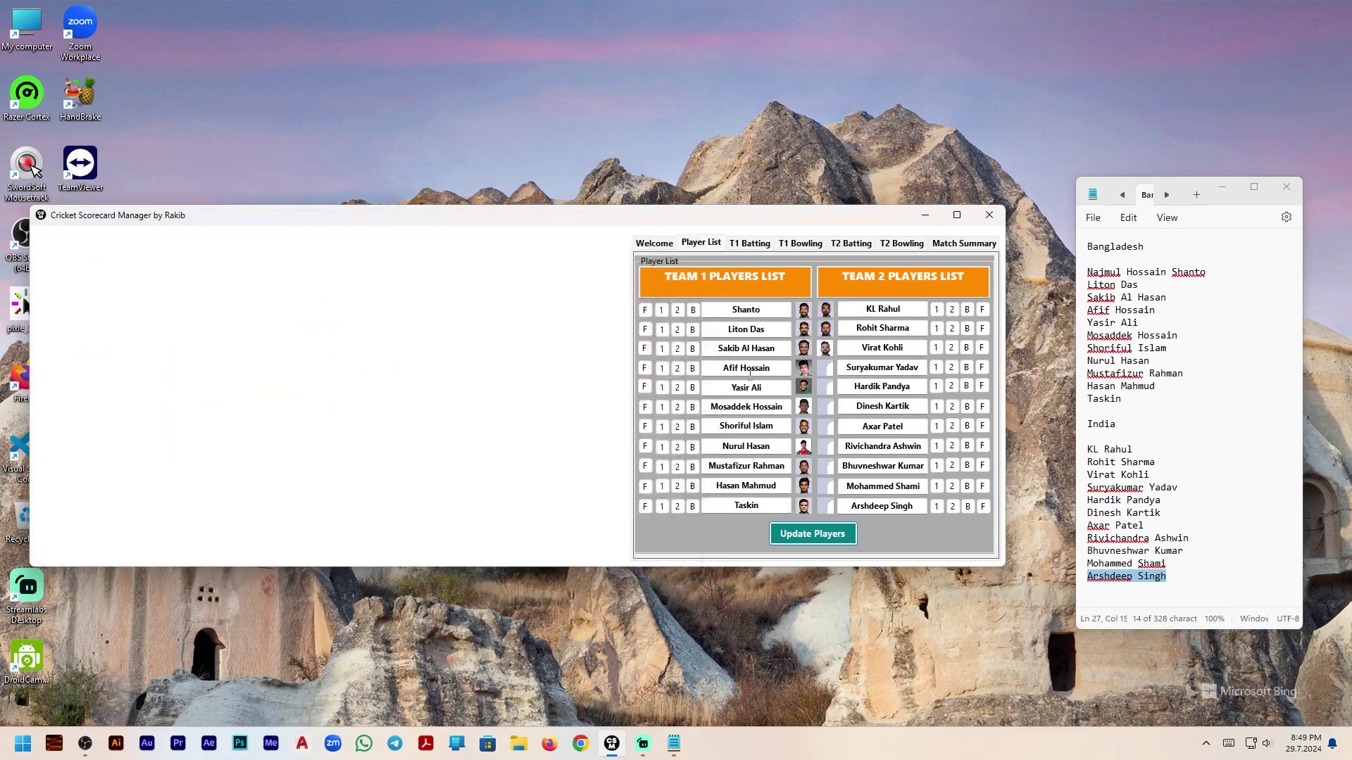
left_click(826, 367)
double_click(443, 352)
left_click(827, 386)
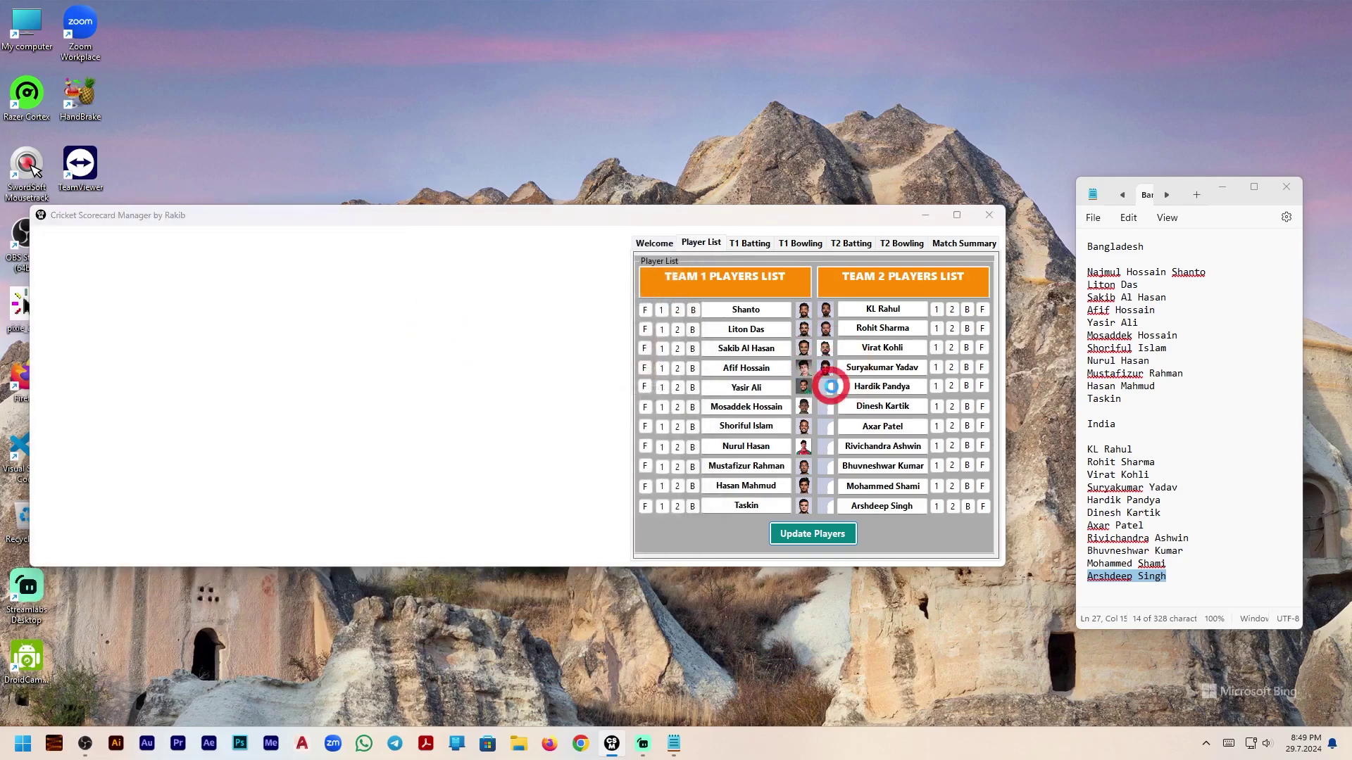
double_click(500, 349)
- Assign licensed-image (6).jpeg to the sixth Team 2 player and licensed-image (7).jpeg to the seventh
left_click(826, 408)
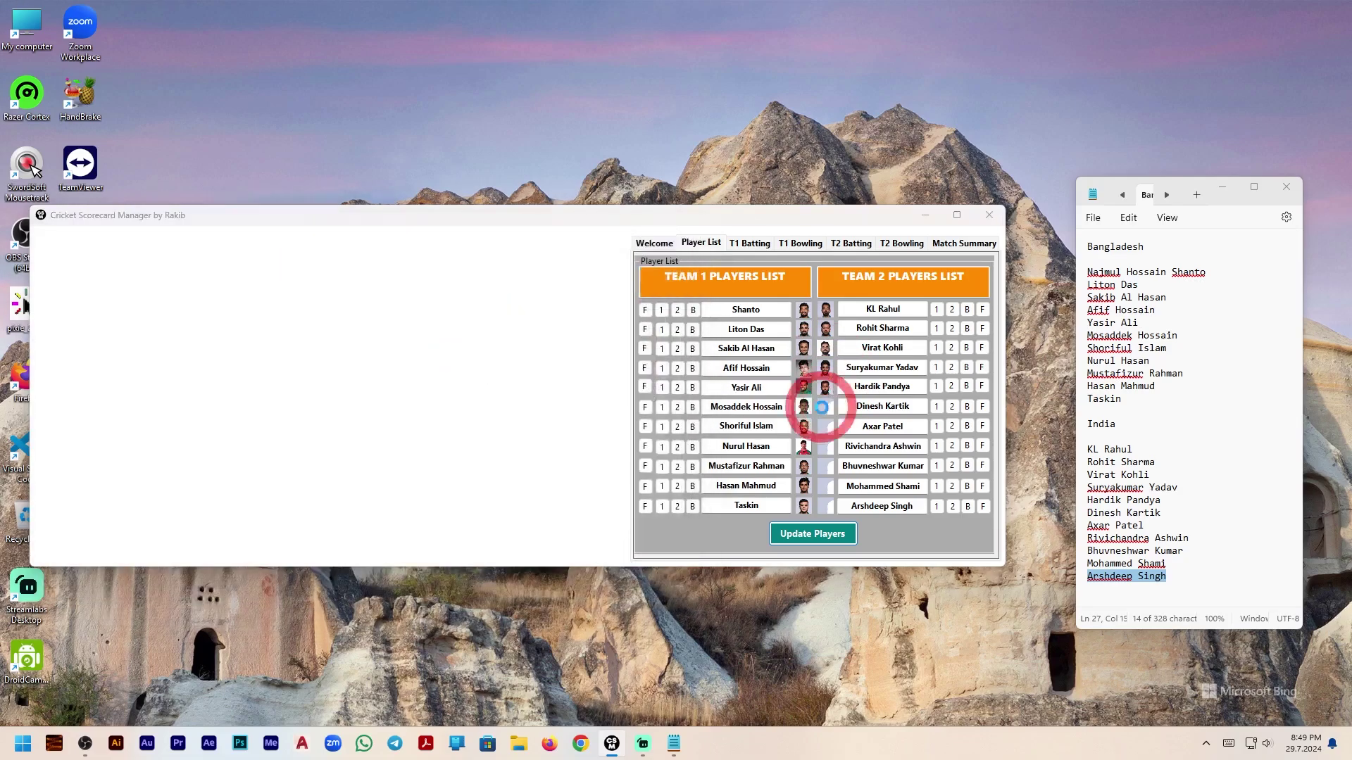
double_click(581, 355)
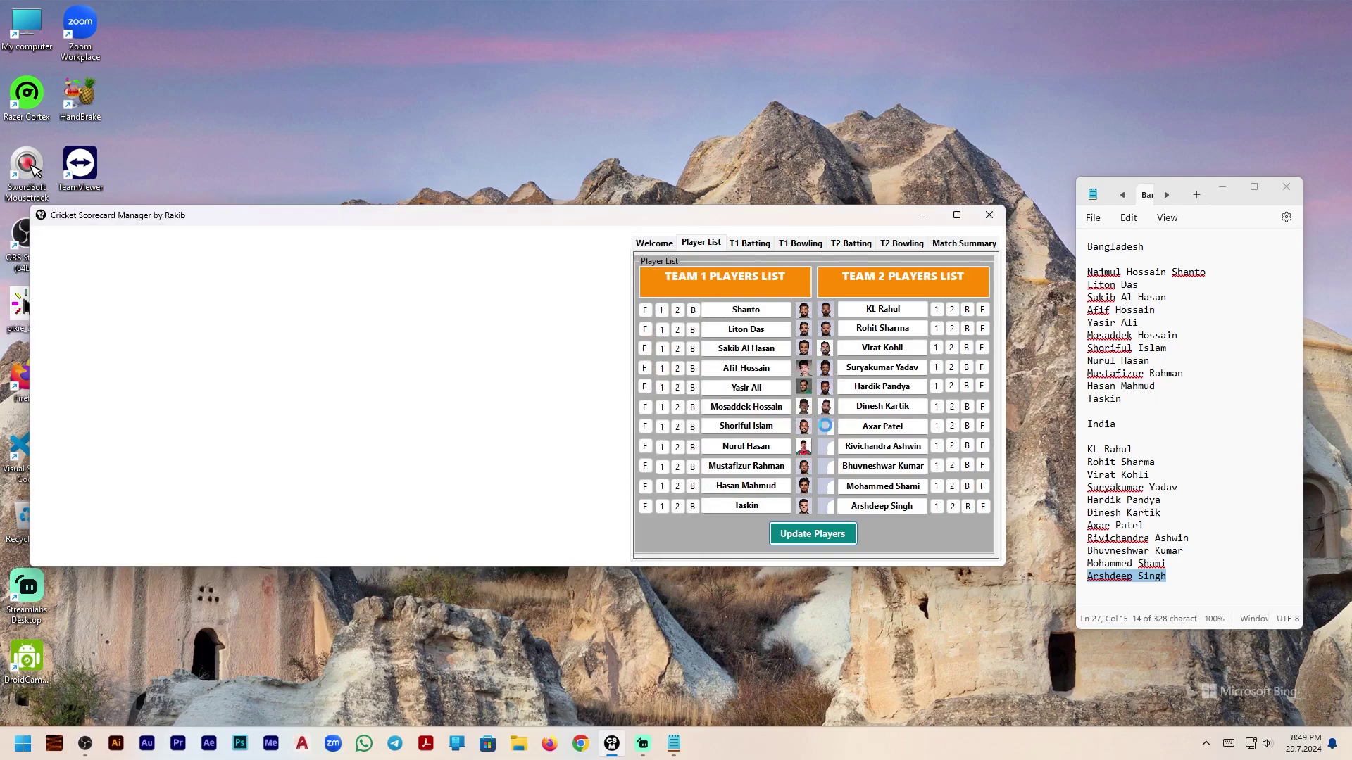
left_click(828, 429)
double_click(659, 349)
- Assign licensed-image (9).jpeg as the photo for the eighth Team 2 player
left_click(826, 446)
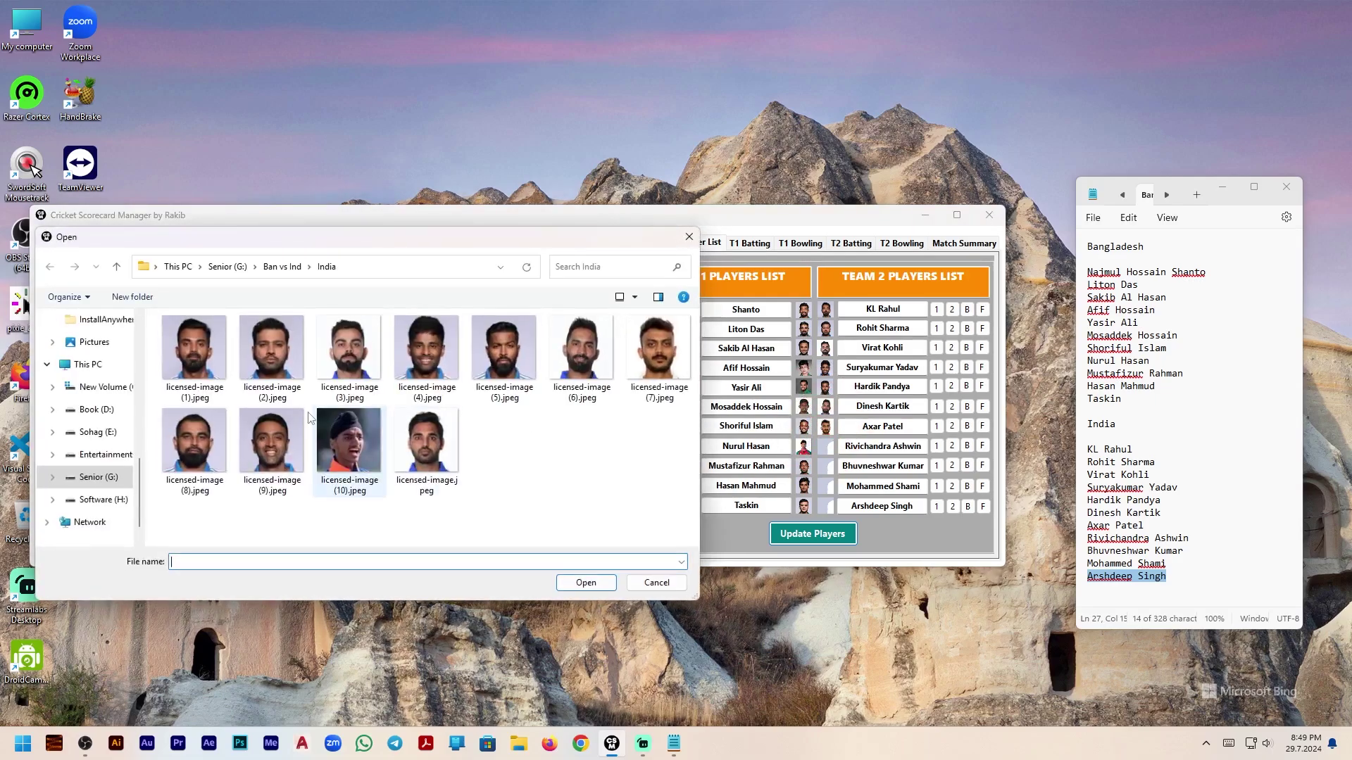
double_click(195, 440)
left_click(825, 467)
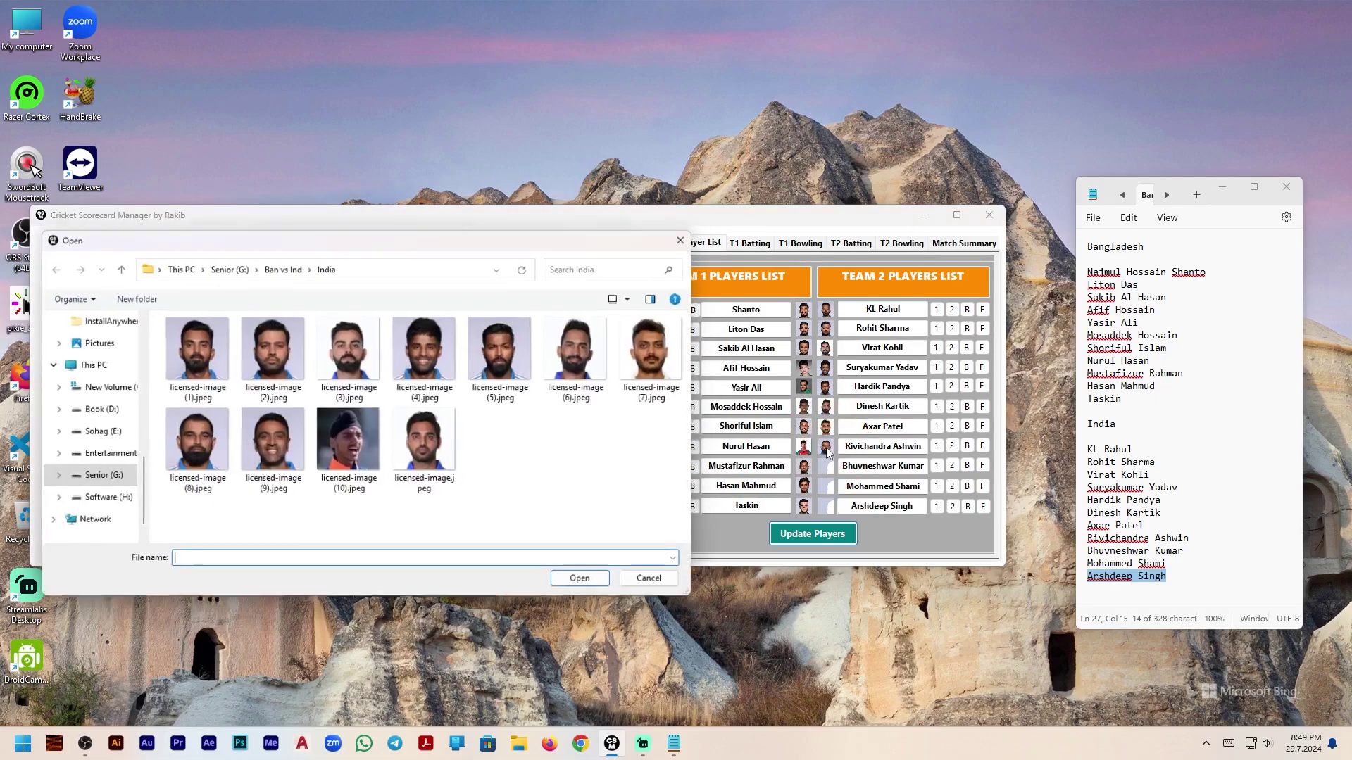
double_click(291, 445)
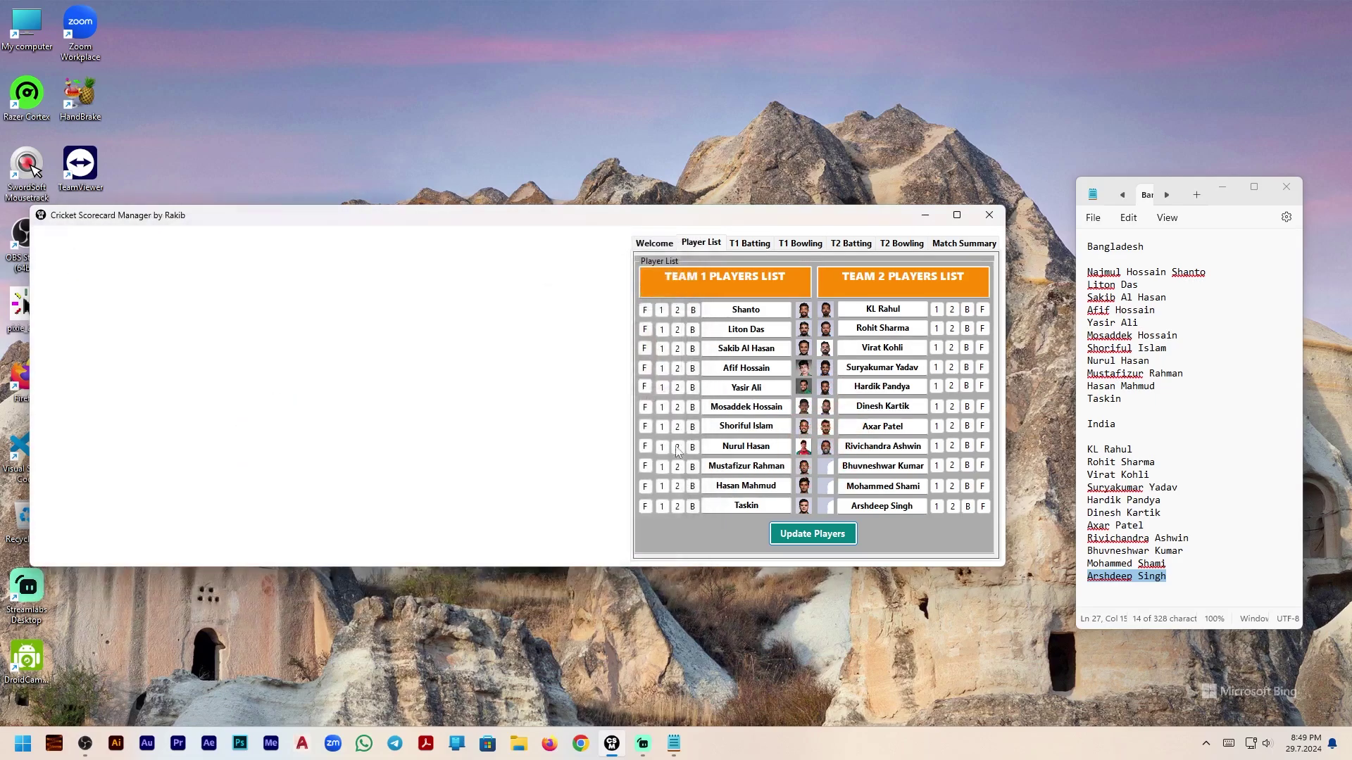
- Assign licensed-image.jpeg to the ninth Team 2 player and licensed-image (8).jpeg to the tenth
left_click(829, 468)
left_click(429, 451)
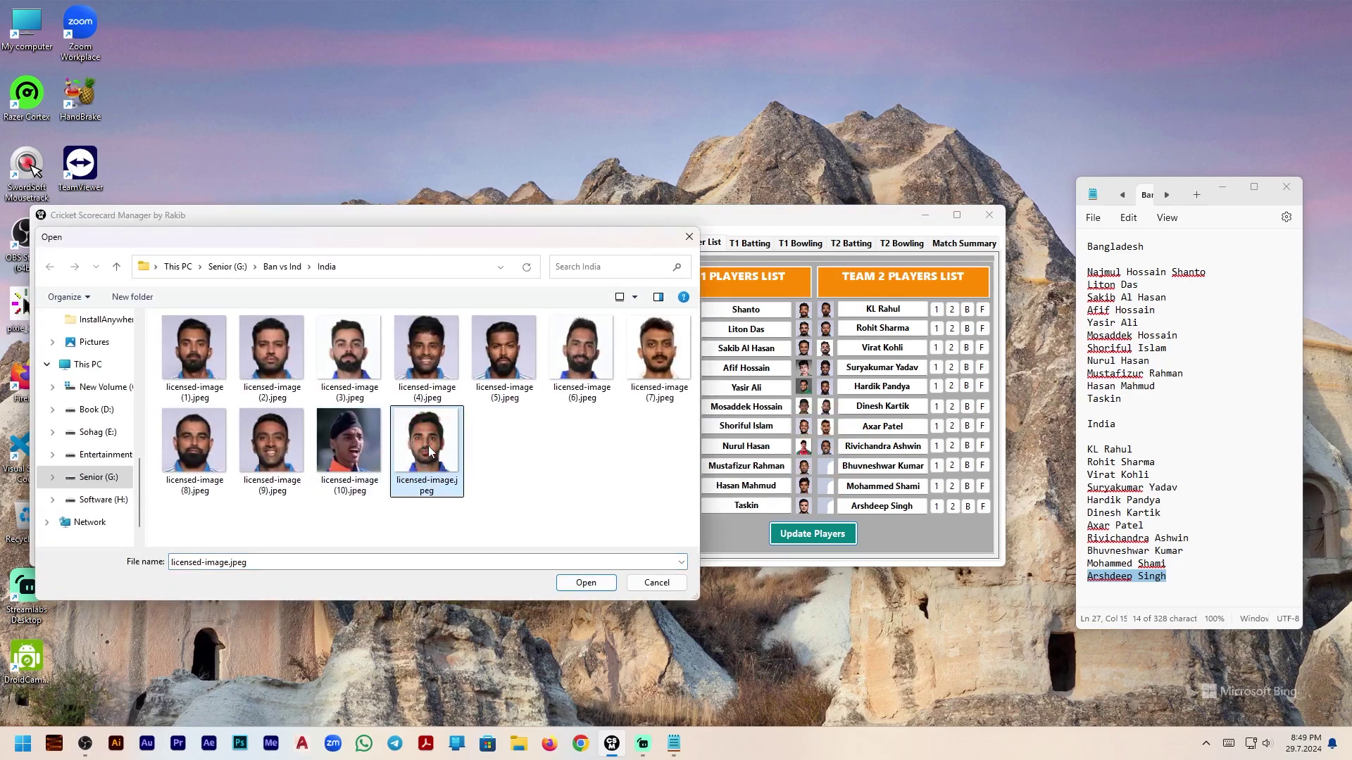
double_click(429, 450)
left_click(828, 487)
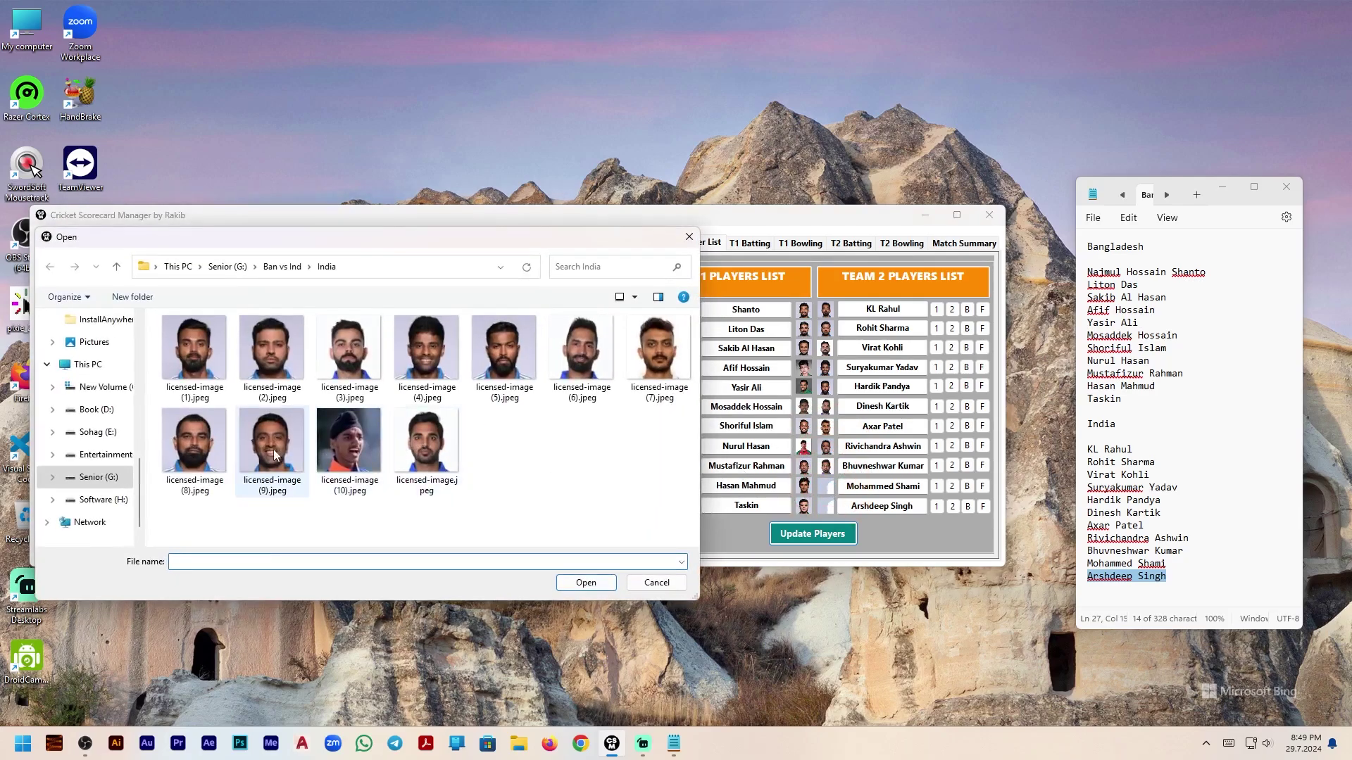
left_click(211, 457)
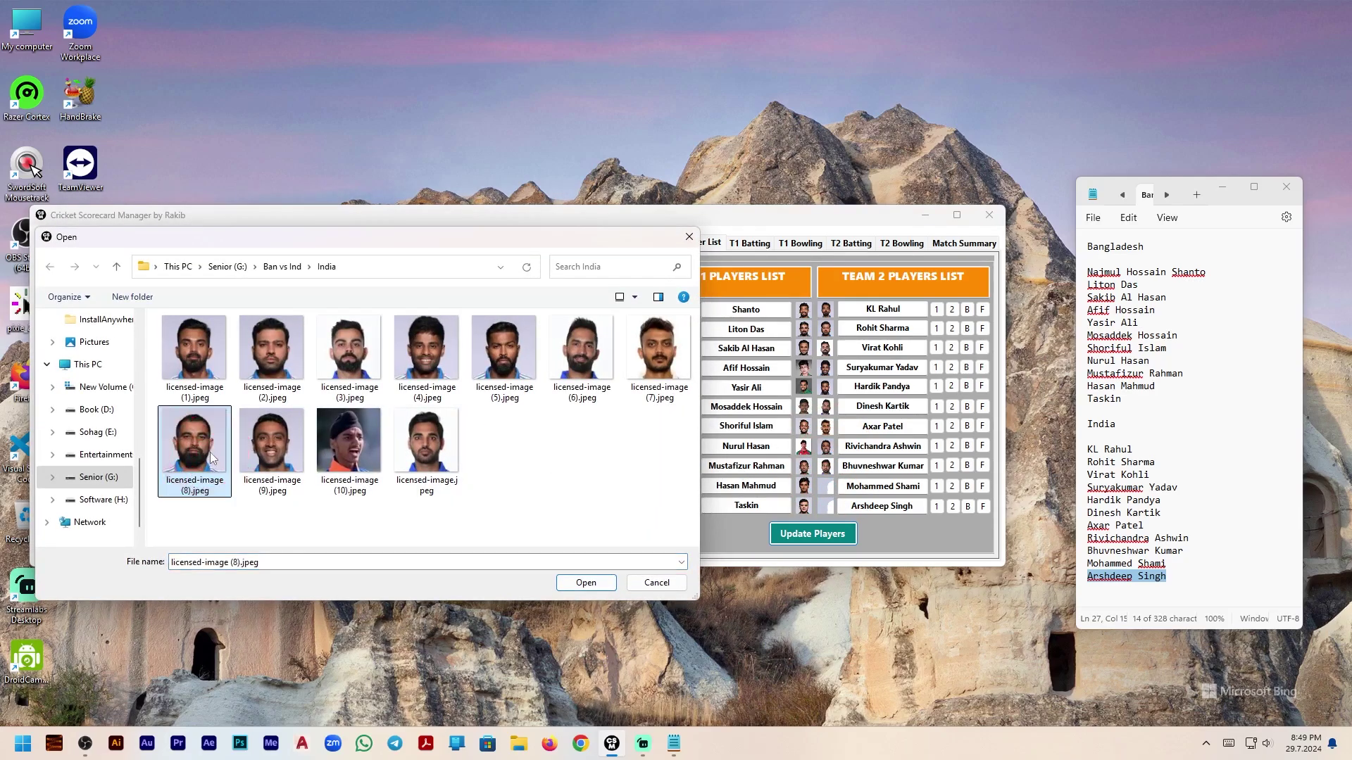
left_click(585, 583)
- Assign licensed-image (10).jpeg to the eleventh Team 2 player and update the players
left_click(826, 507)
double_click(349, 443)
left_click(828, 535)
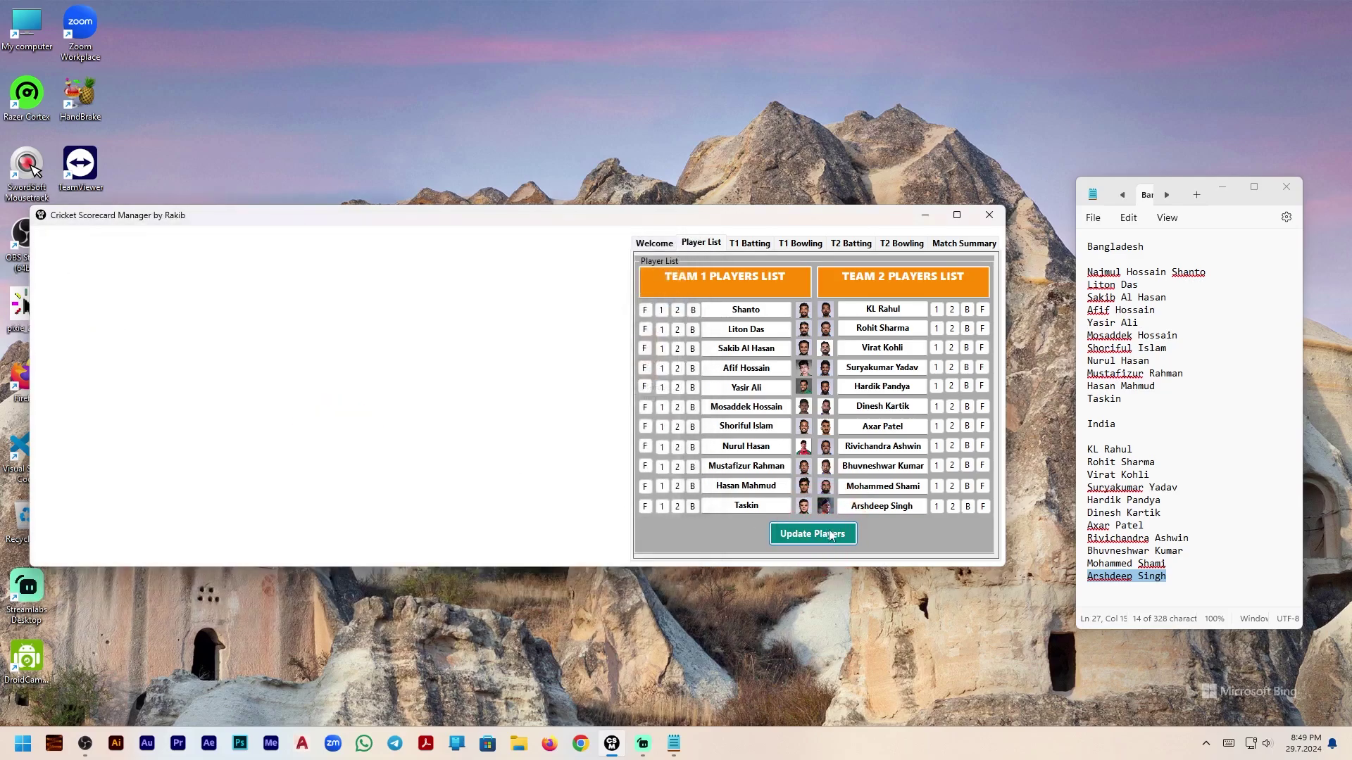
- Minimize the notes and start a new match with the entered Bangladesh vs India details
left_click(662, 243)
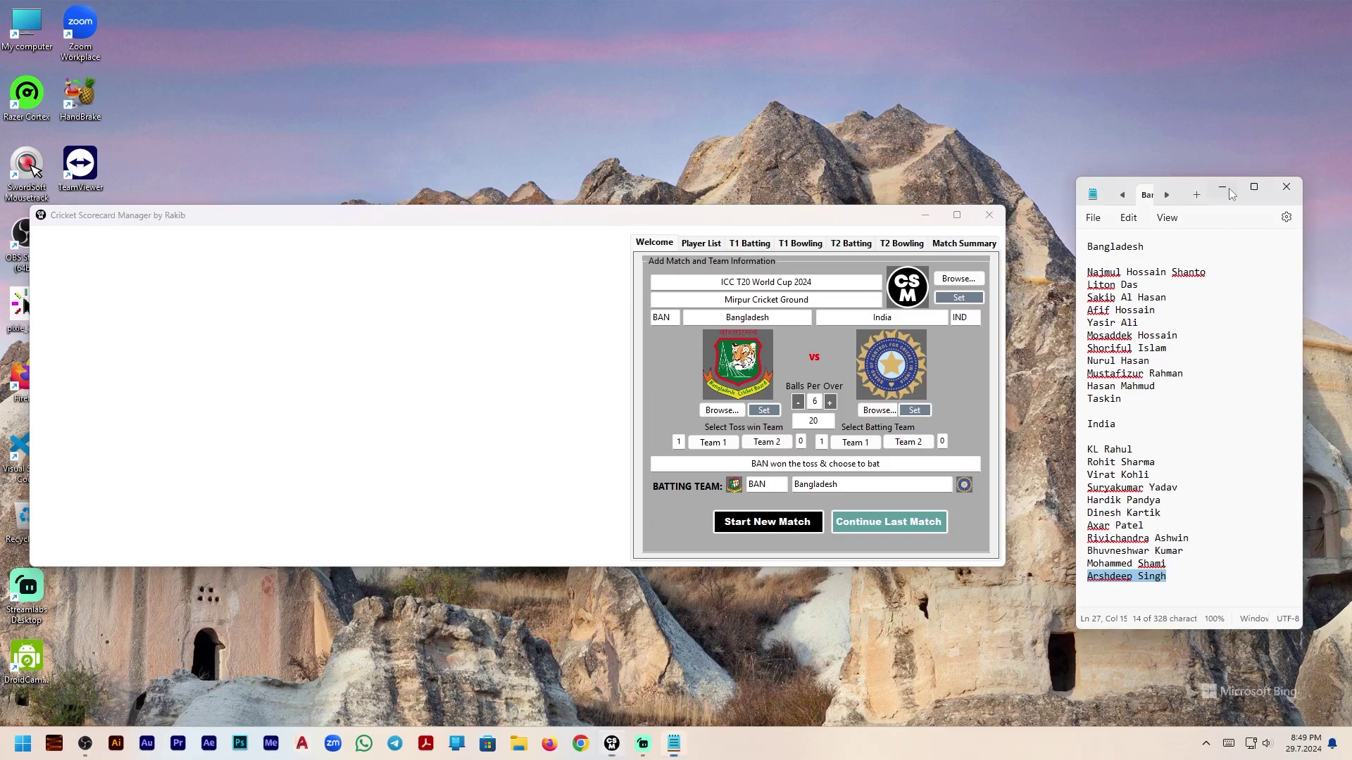
left_click(1223, 187)
left_click(779, 528)
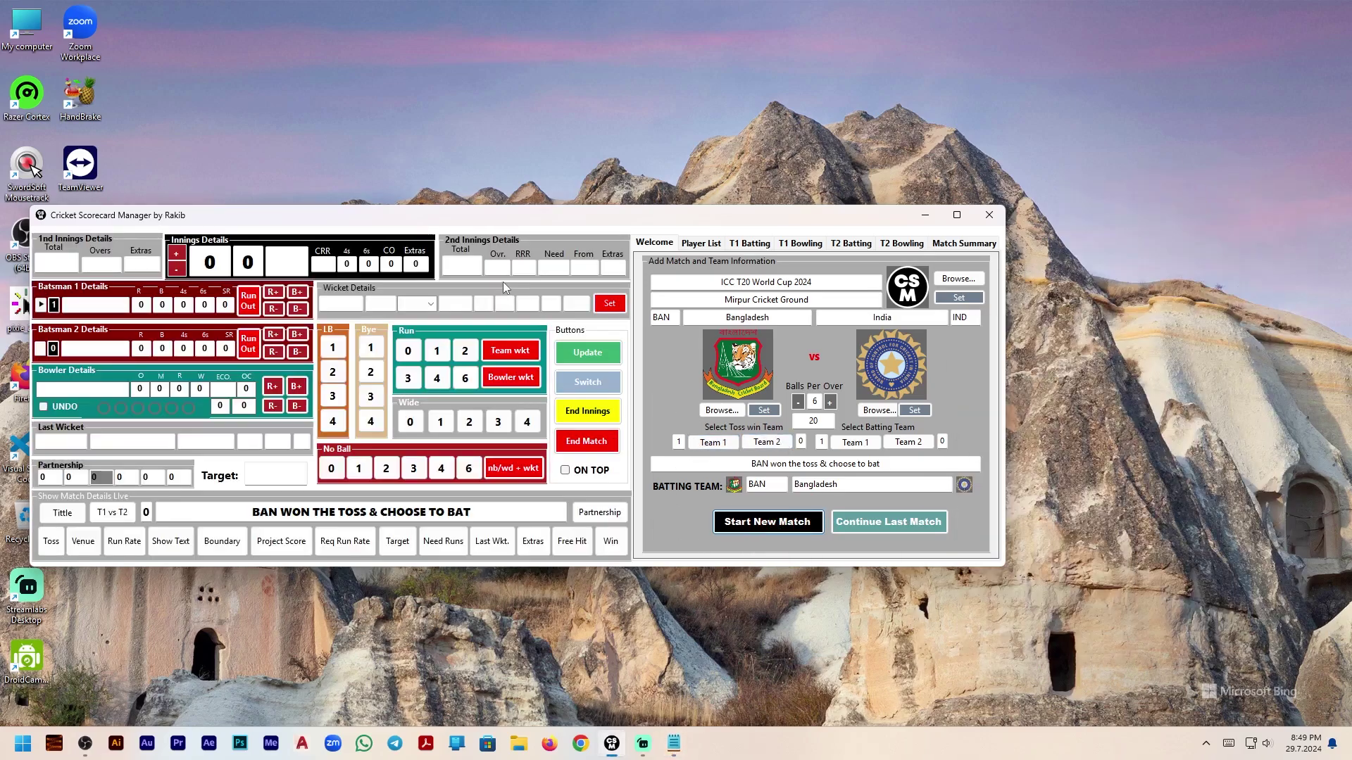
left_click_drag(567, 221, 813, 265)
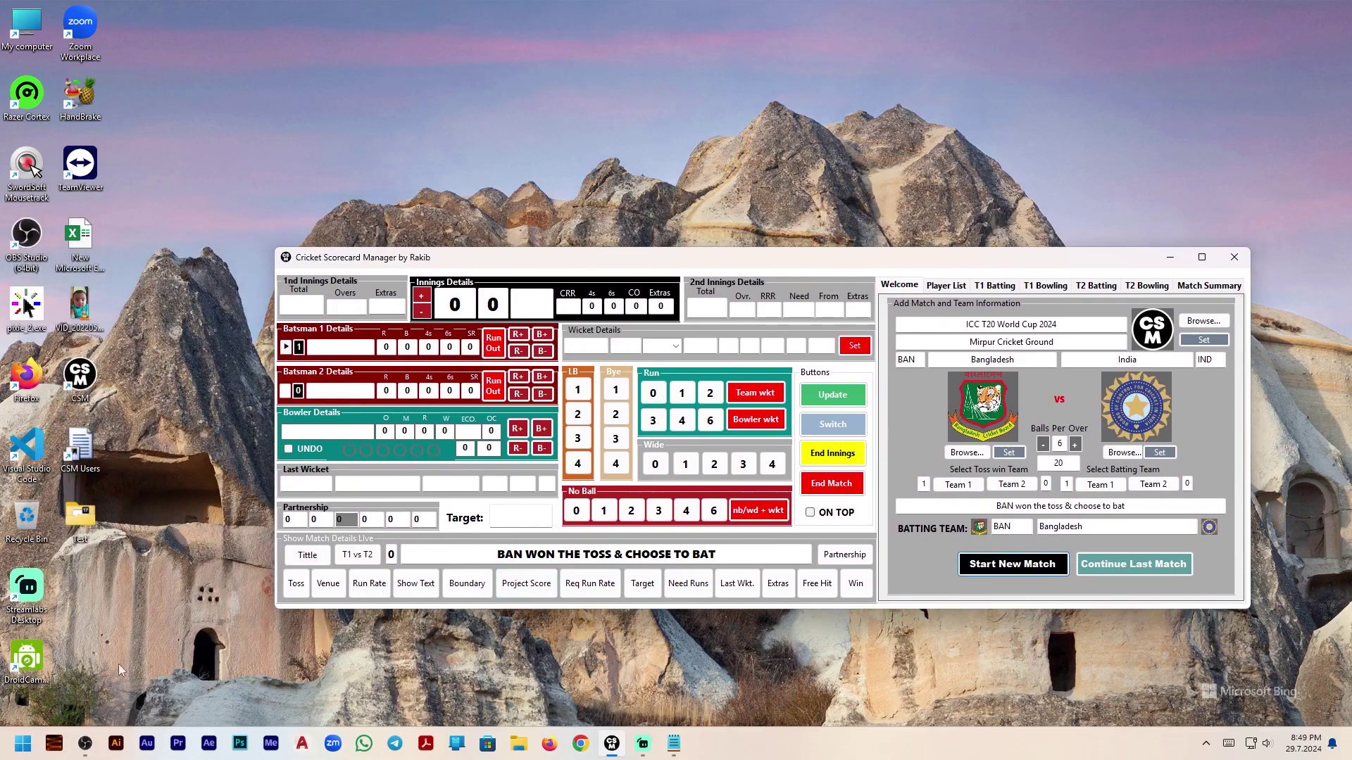
- Switch to OBS and preview the Welcome to match overlay, hiding it again after viewing
left_click(85, 744)
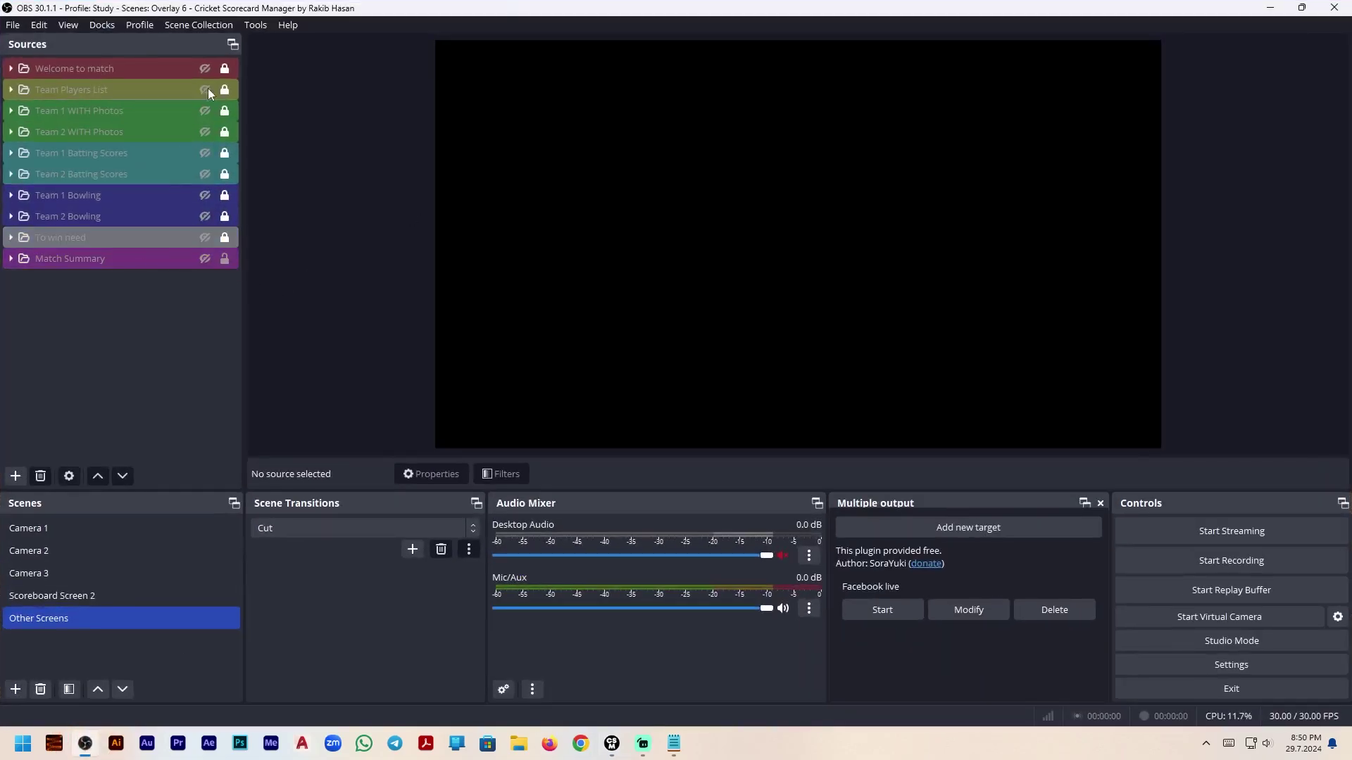
left_click(206, 69)
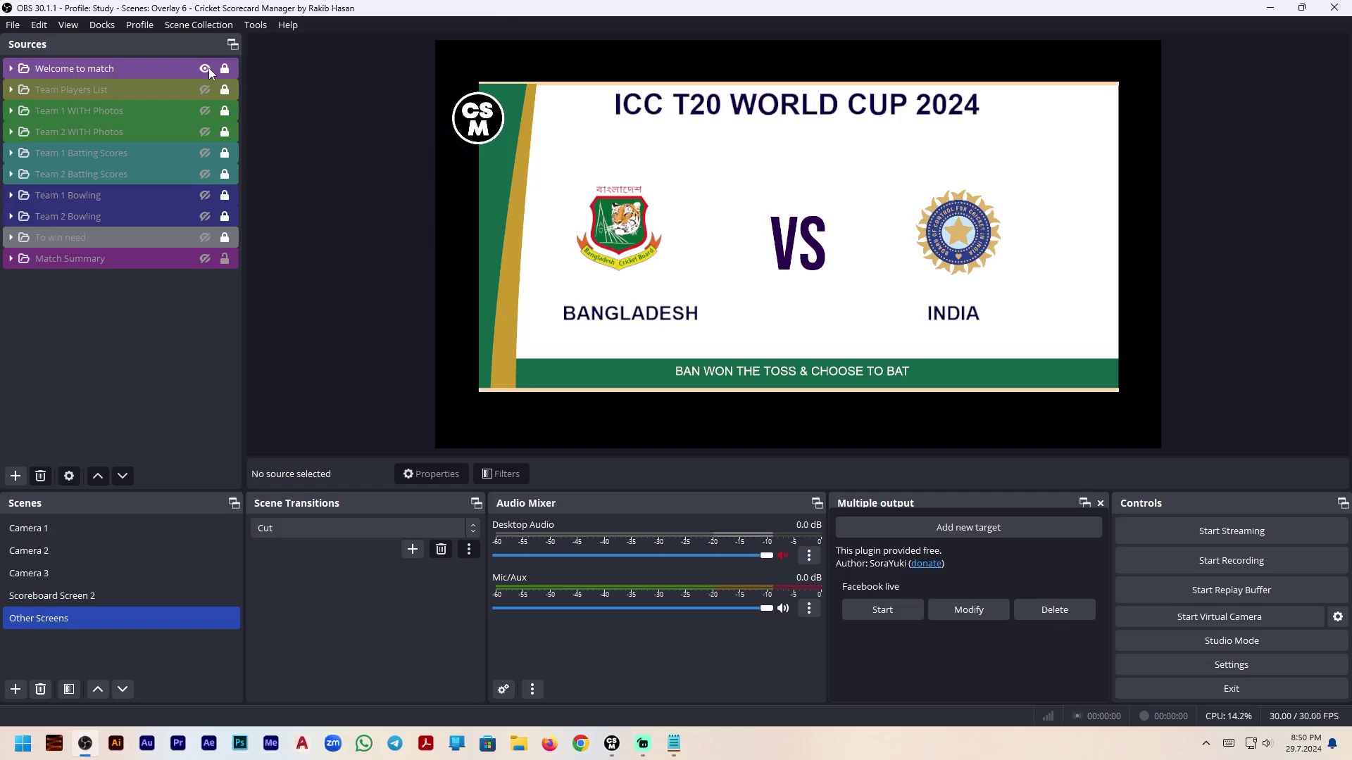
left_click(205, 68)
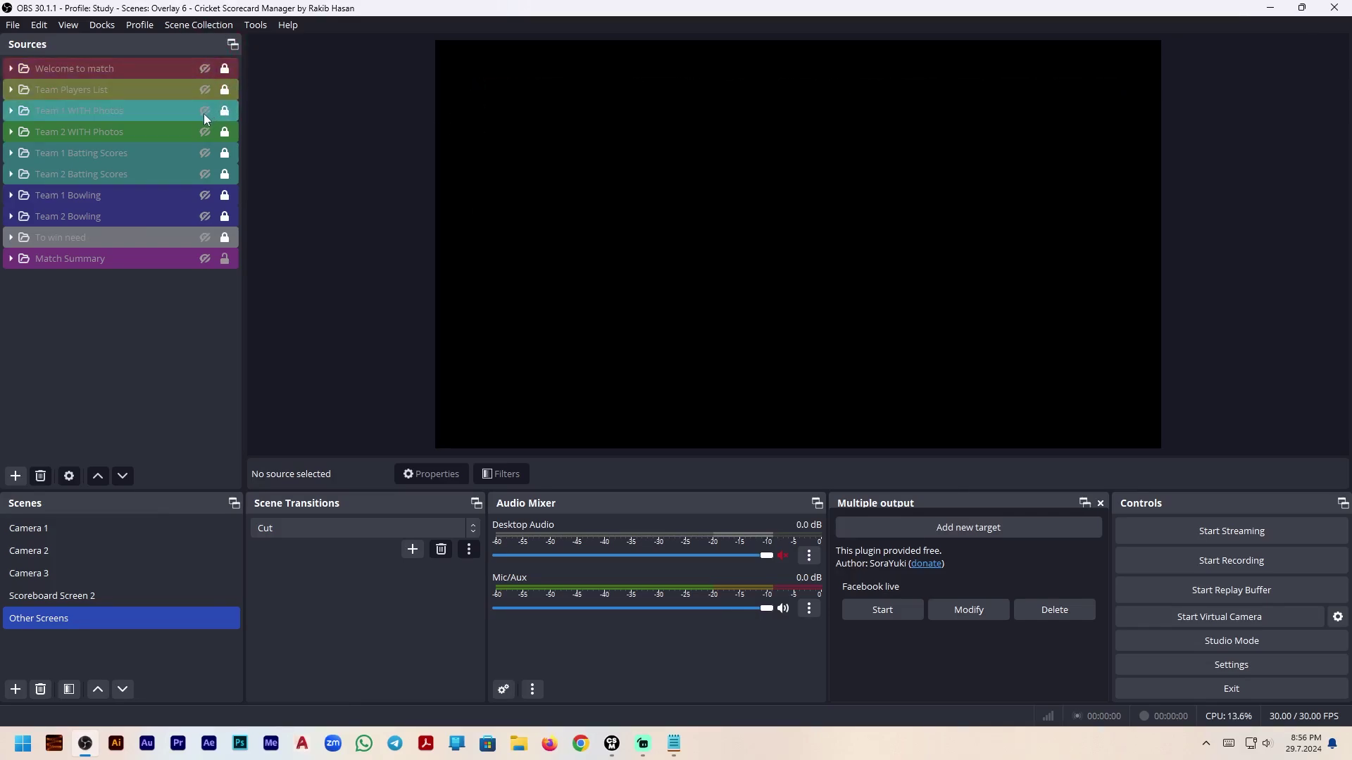
- Preview the Team 1 WITH Photos and Team 2 WITH Photos overlays one at a time, hiding each after viewing
left_click(204, 111)
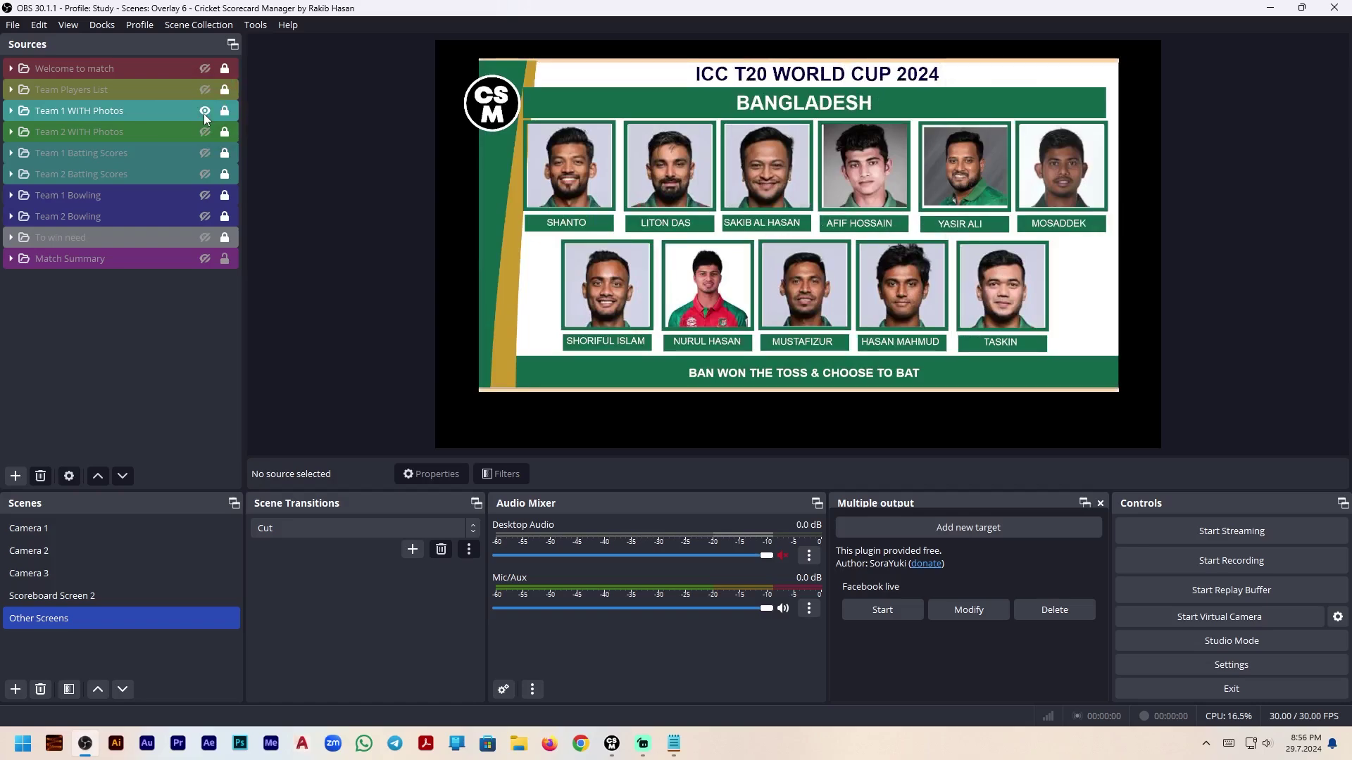
left_click(204, 113)
left_click(204, 133)
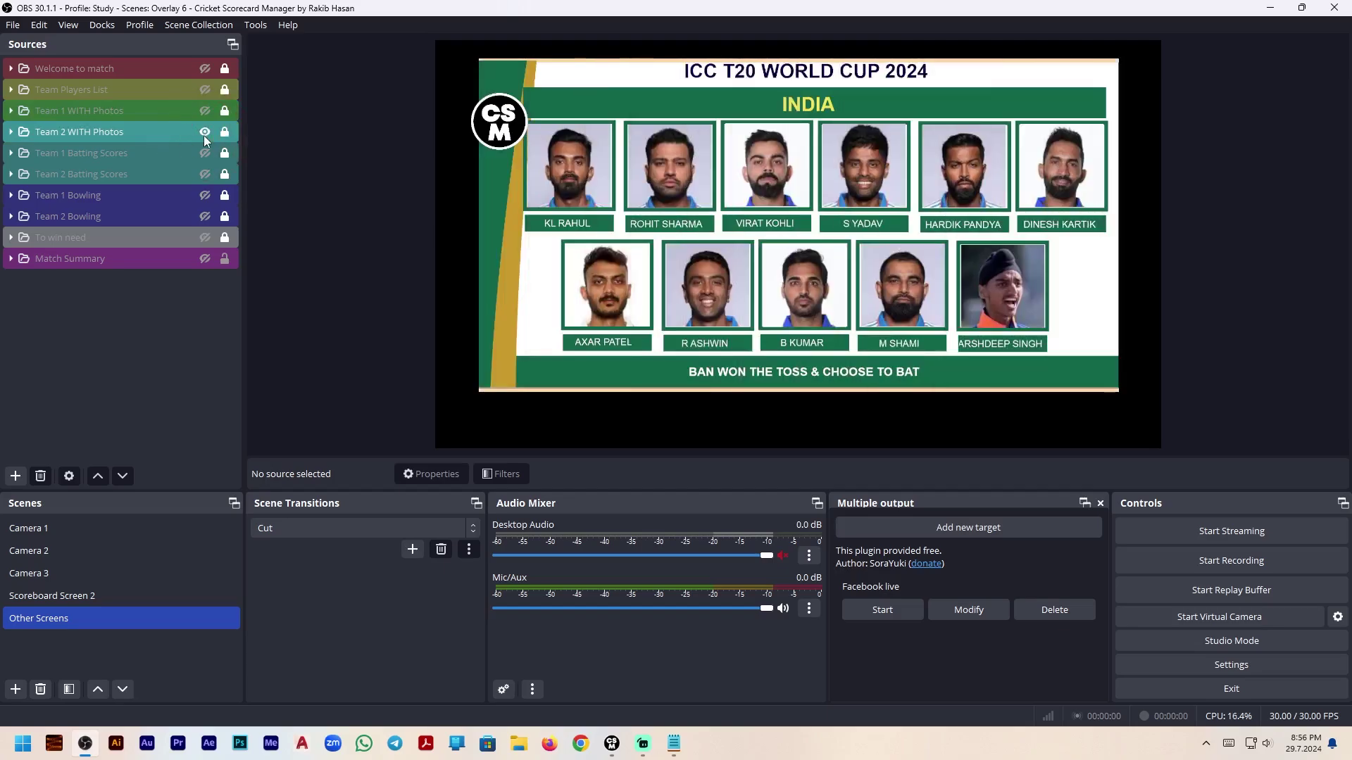
left_click(204, 134)
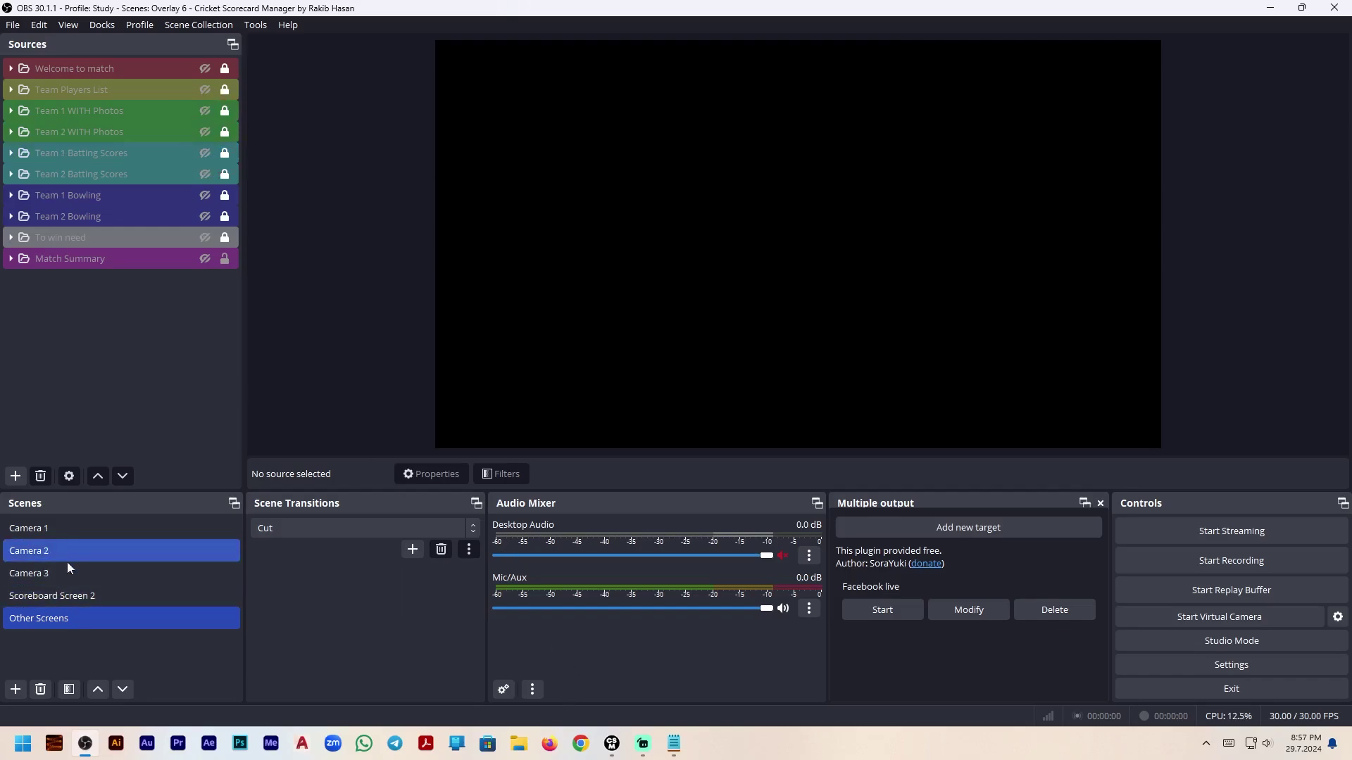
- Move the Scoreboard Screen 2 scene below Other Screens in the scene order and make it the active scene
left_click(81, 596)
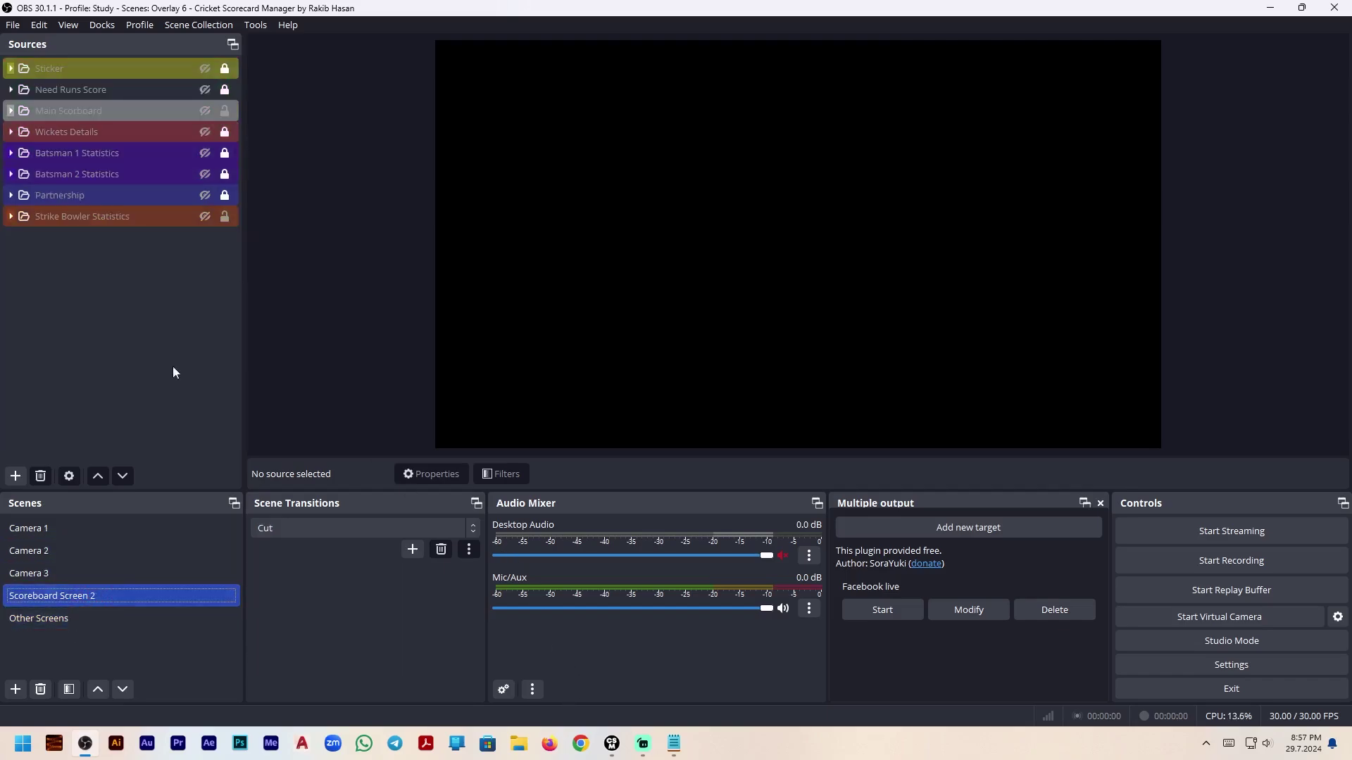
left_click(77, 618)
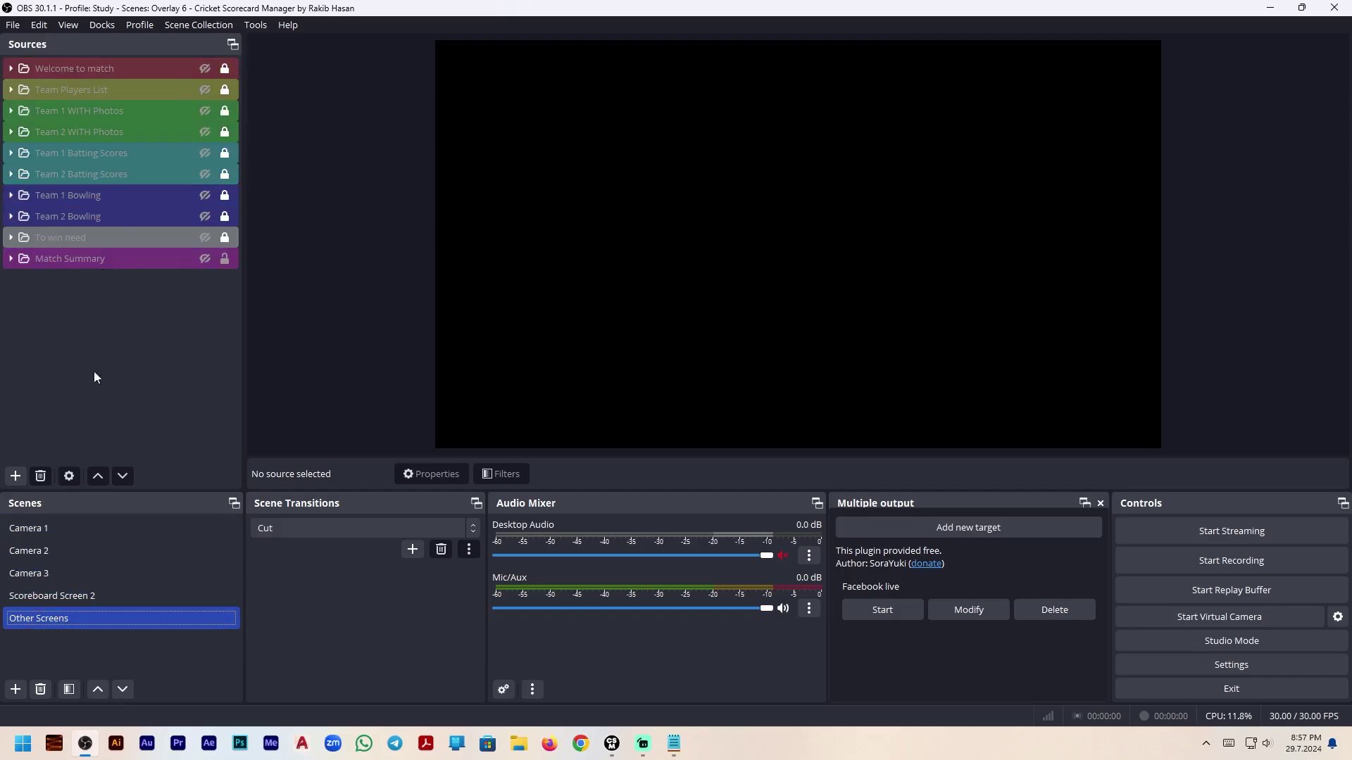
left_click(57, 595)
left_click_drag(51, 624, 78, 593)
left_click(67, 625)
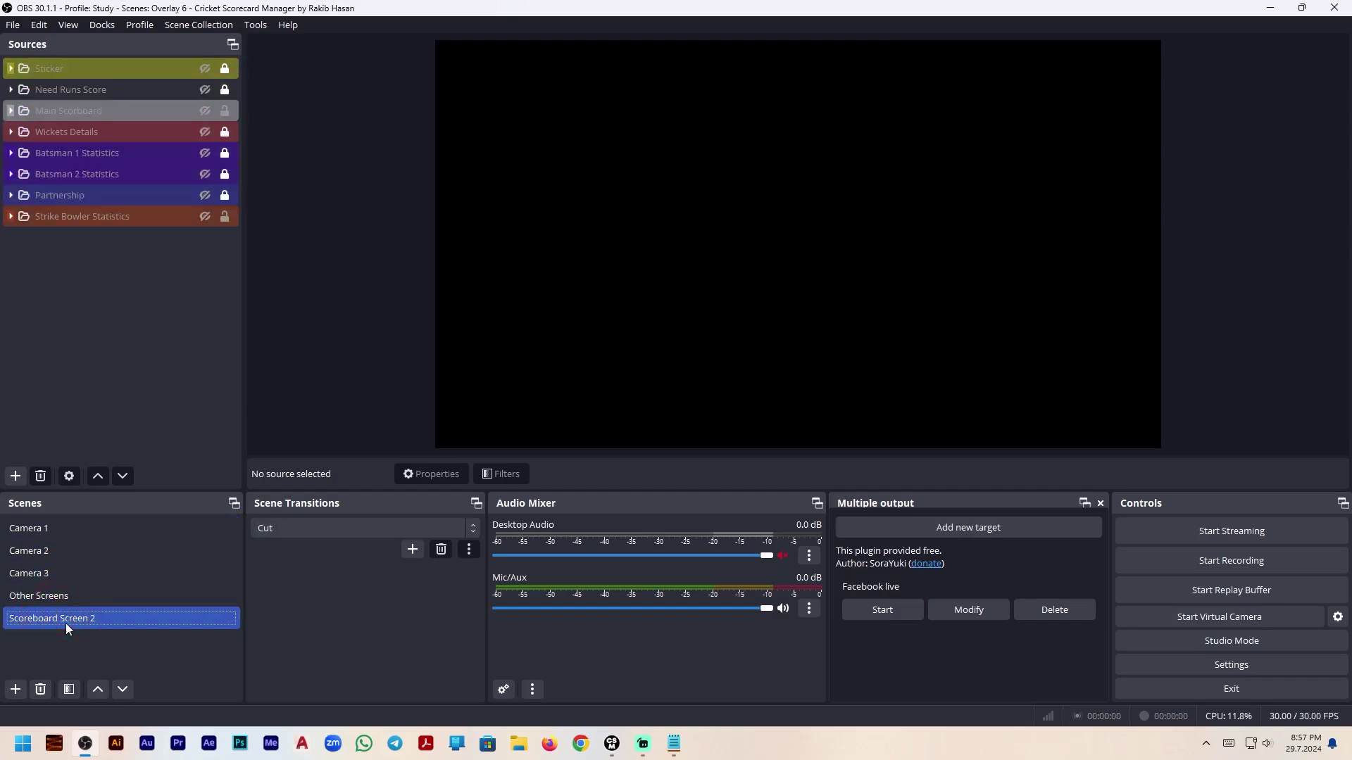
- Preview the Sticker overlay, hide it again, and show the Main Scorboard overlay in Scoreboard Screen 2
left_click(211, 66)
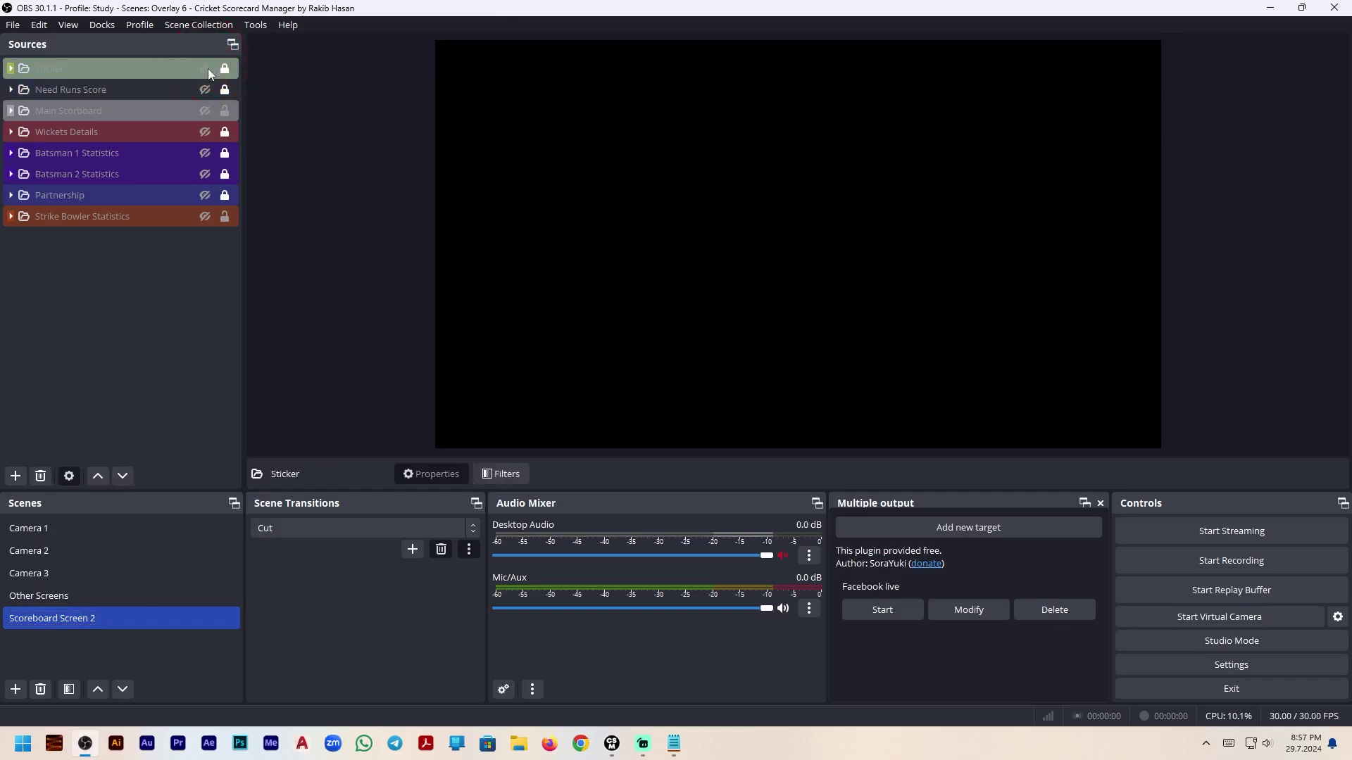
left_click(207, 69)
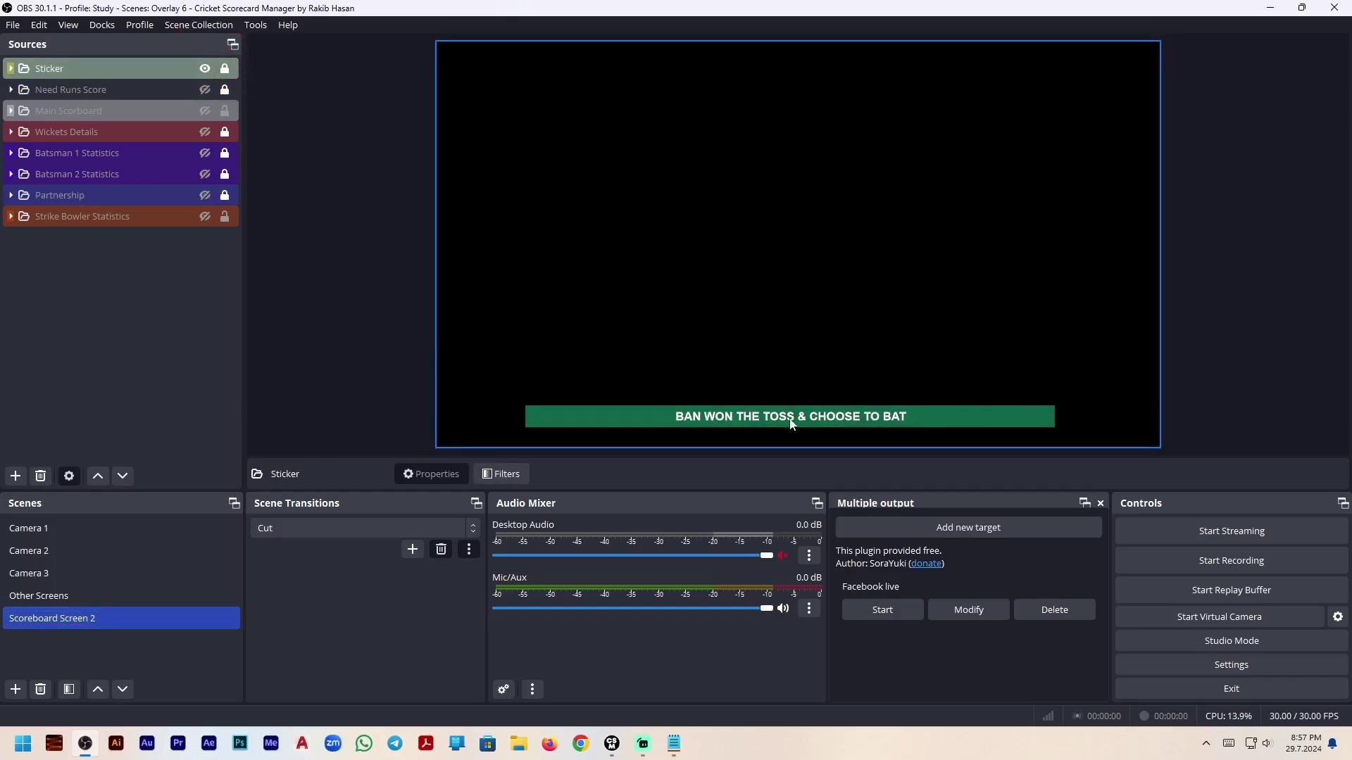
left_click(207, 69)
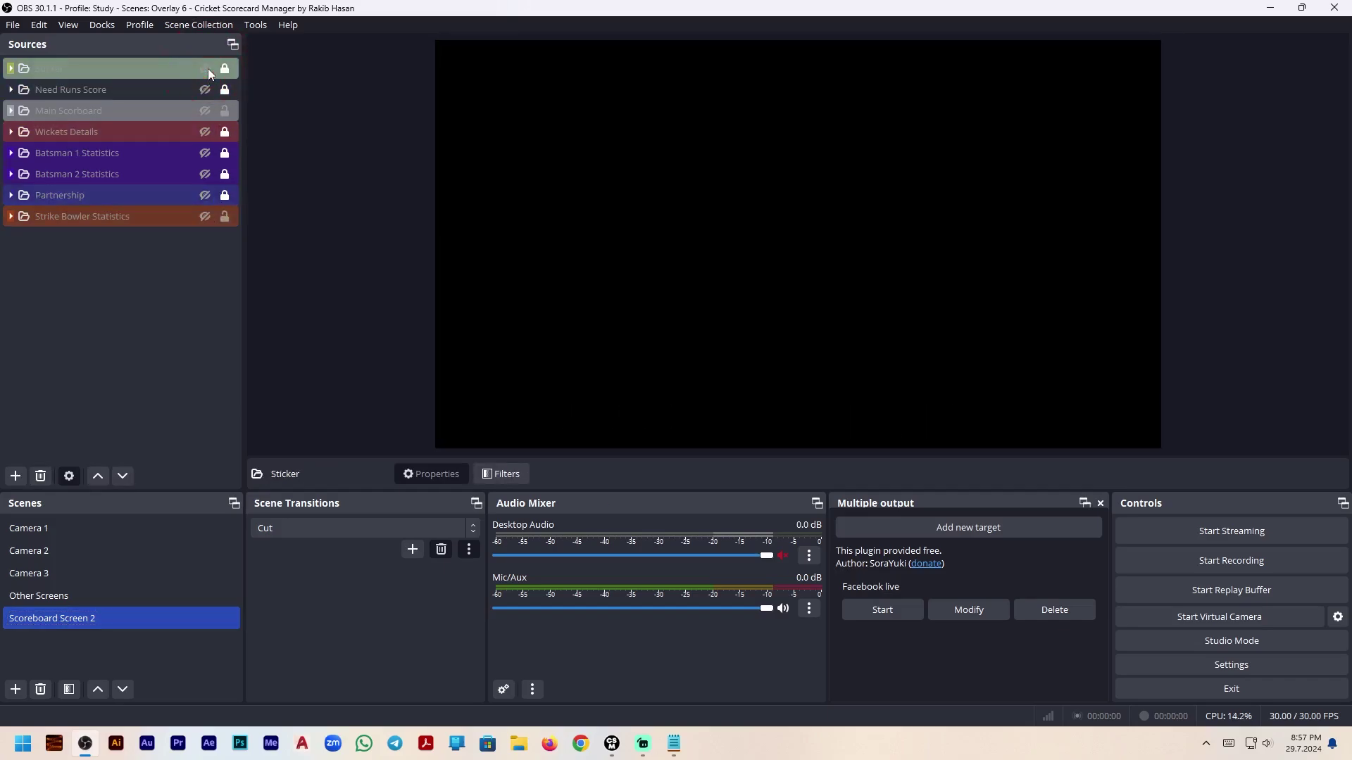
left_click(205, 112)
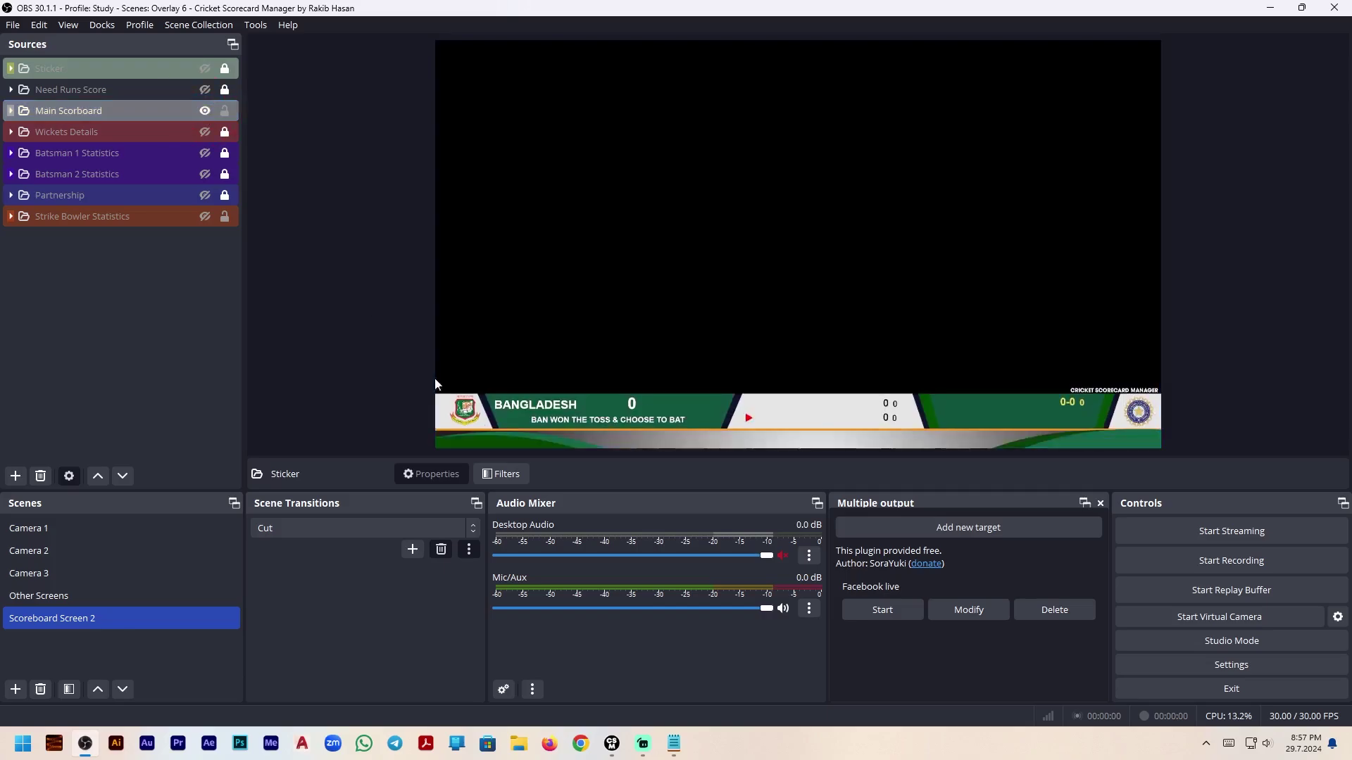
- Switch to Cricket Scorecard Manager, keep it on top, and arrange it and the OBS layout so the scoreboard overlay is not covered
left_click(612, 743)
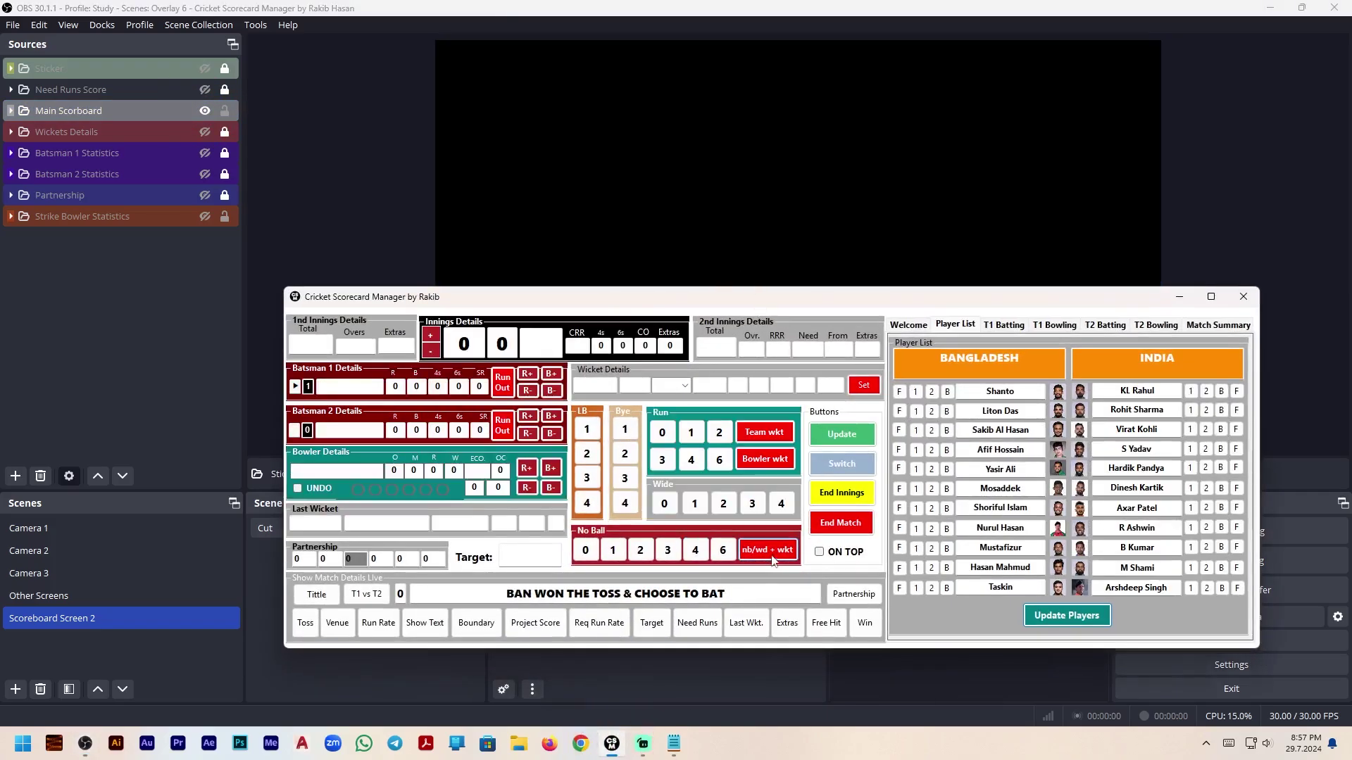
left_click(819, 553)
left_click_drag(1306, 490, 1306, 293)
left_click_drag(1088, 307, 1091, 384)
left_click_drag(1153, 294, 1154, 396)
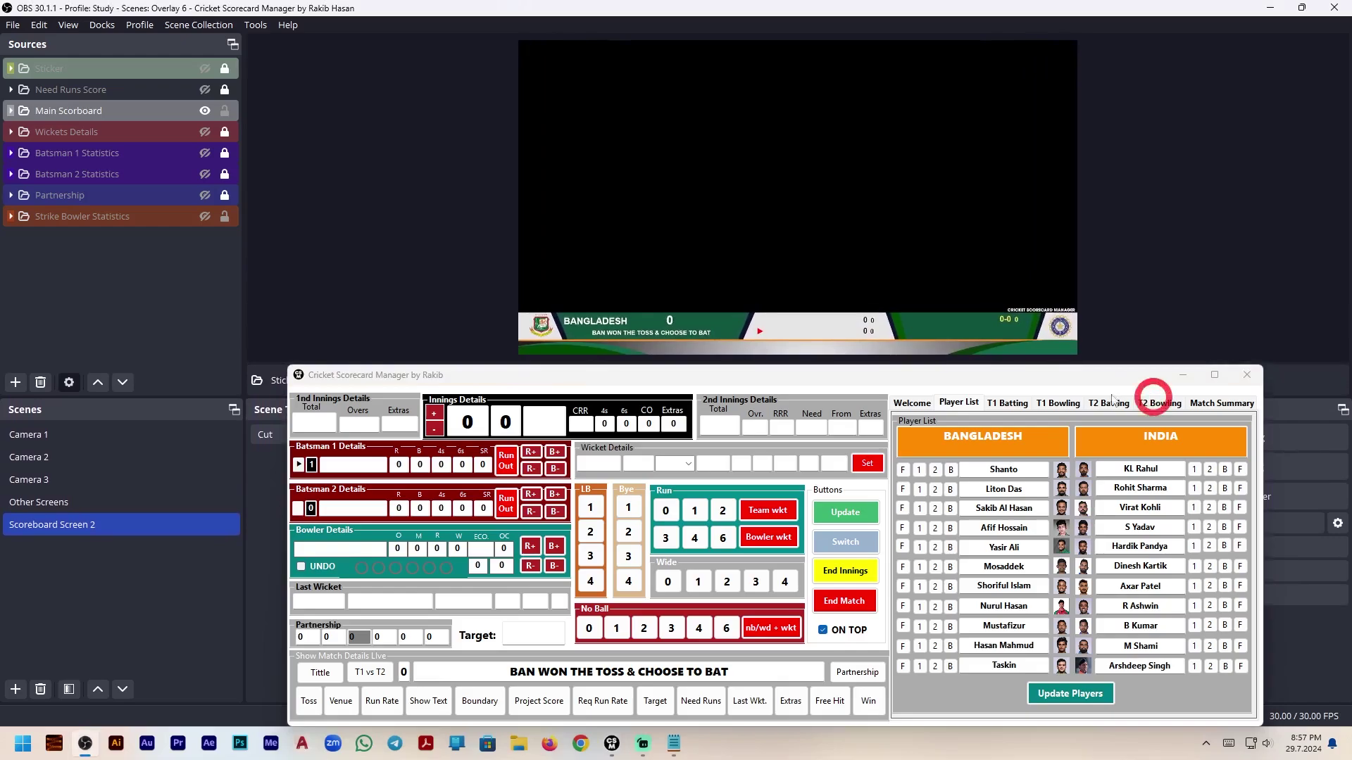
- Set the first and second Bangladesh players as batsmen 1 and 2 and the eleventh India player as bowler
left_click(919, 470)
left_click(935, 489)
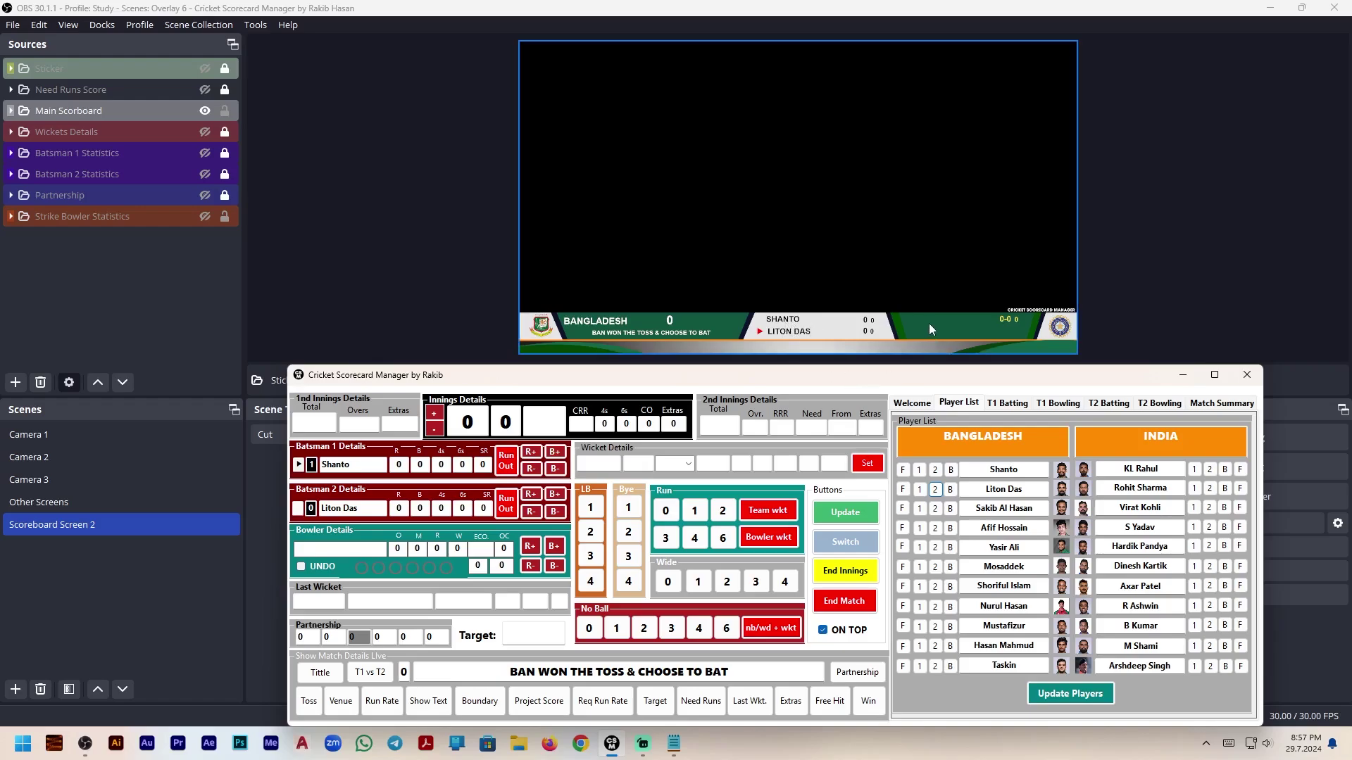
left_click(1226, 669)
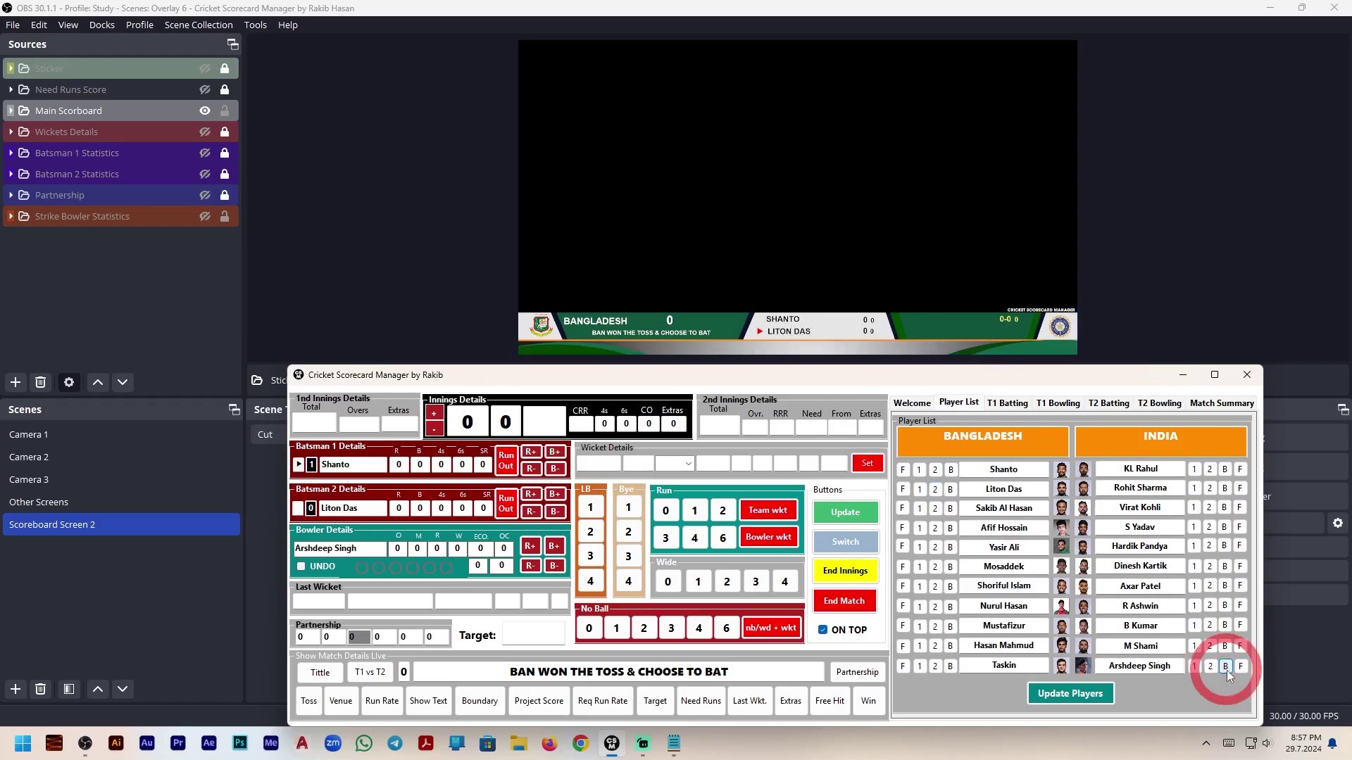